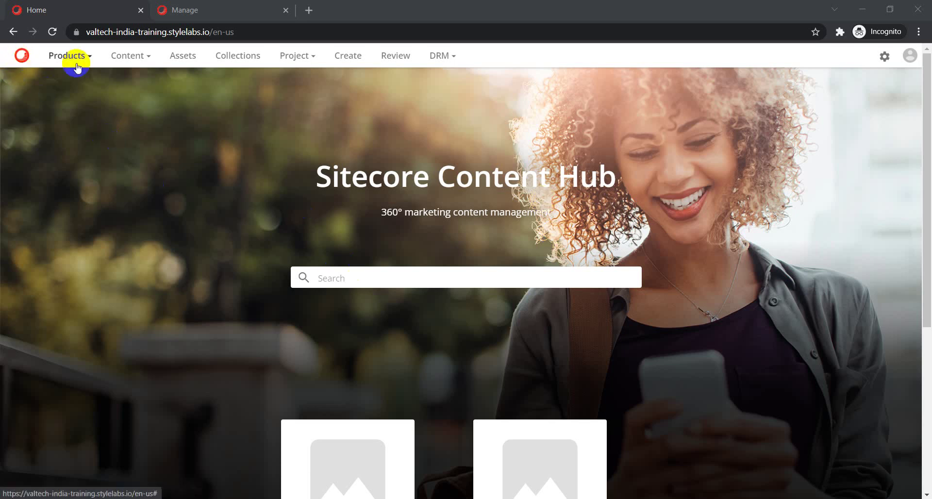
Open the autumn-6769712_960_720.jpg asset from the Create page and open its Overview section for editing
left_click(347, 58)
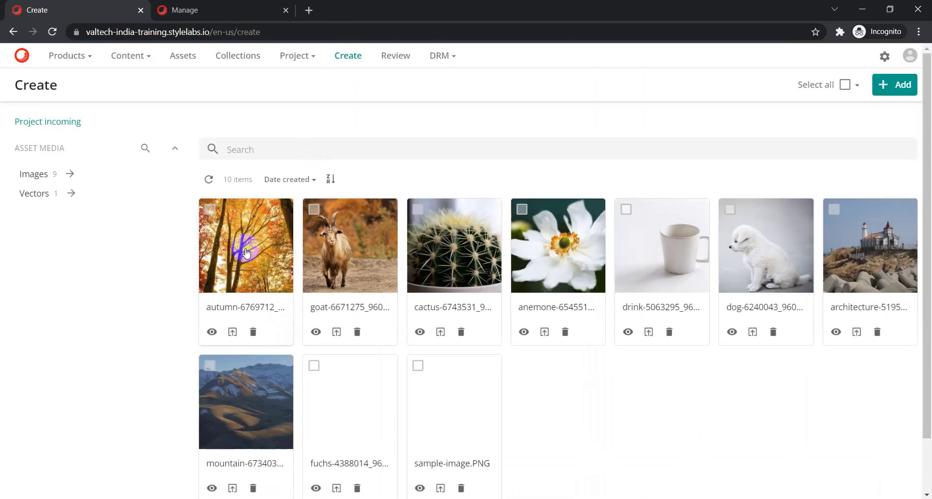
left_click(246, 252)
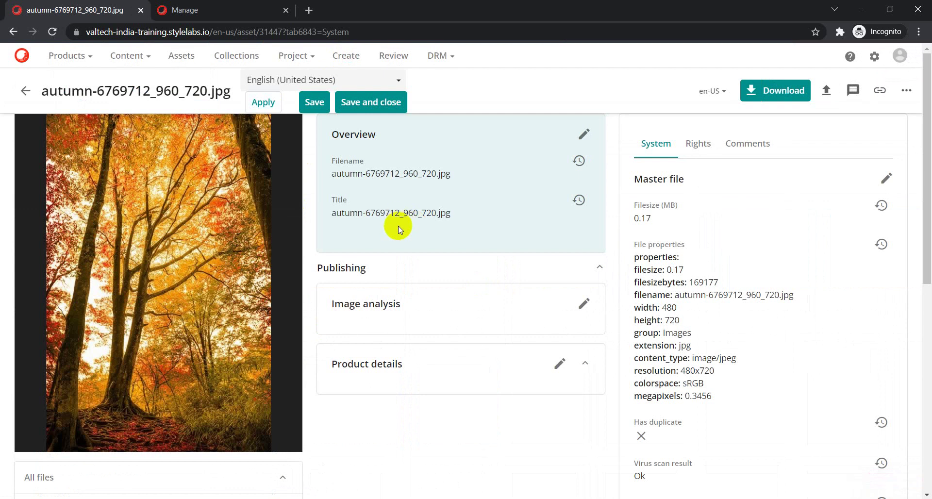
left_click(584, 134)
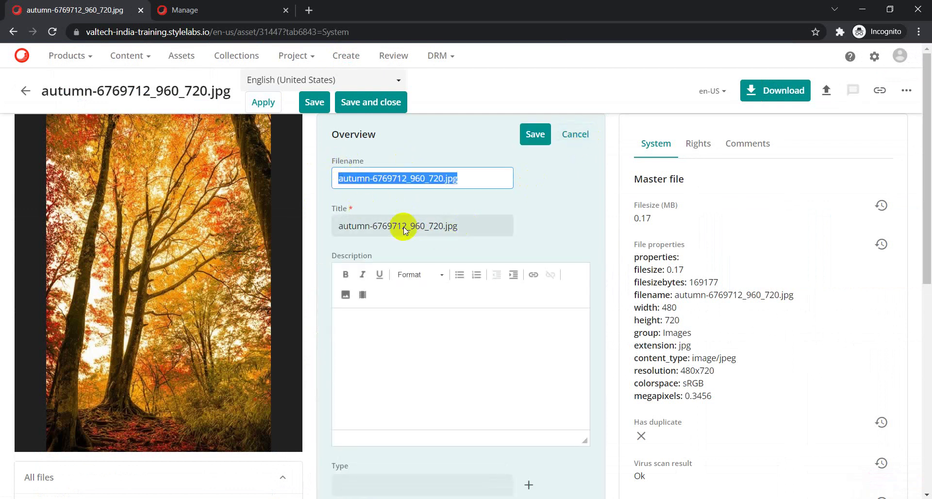
Examine the asset's editable Overview fields, from Filename, Title and Description down to Agency and Founding business unit
scroll(384, 272, "down", 3)
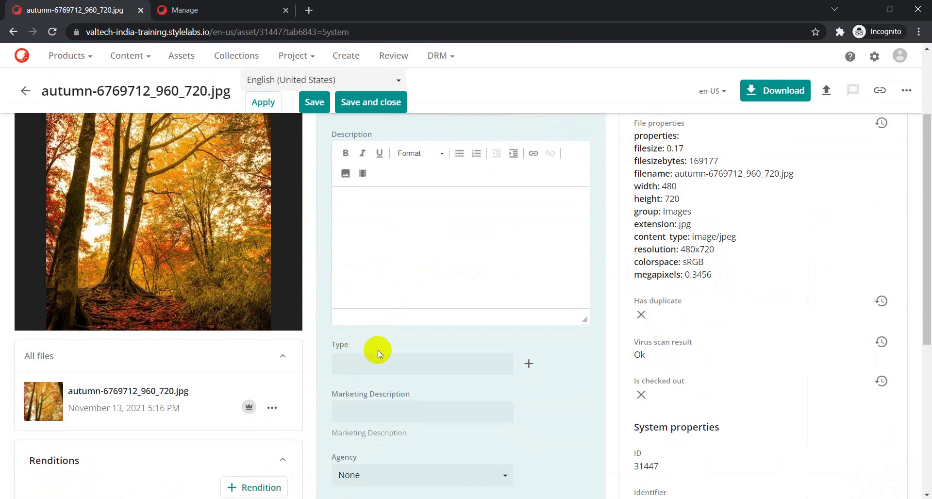
scroll(382, 354, "down", 2)
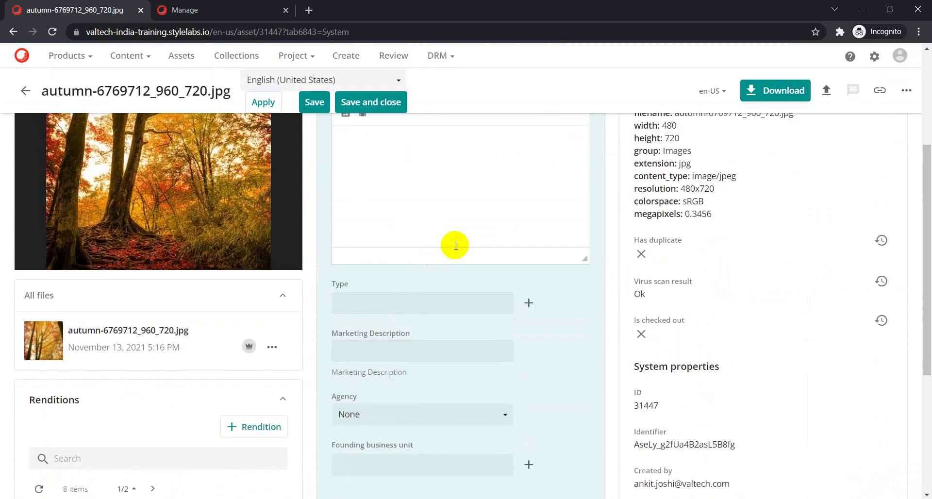
scroll(456, 245, "down", 3)
scroll(454, 244, "down", 2)
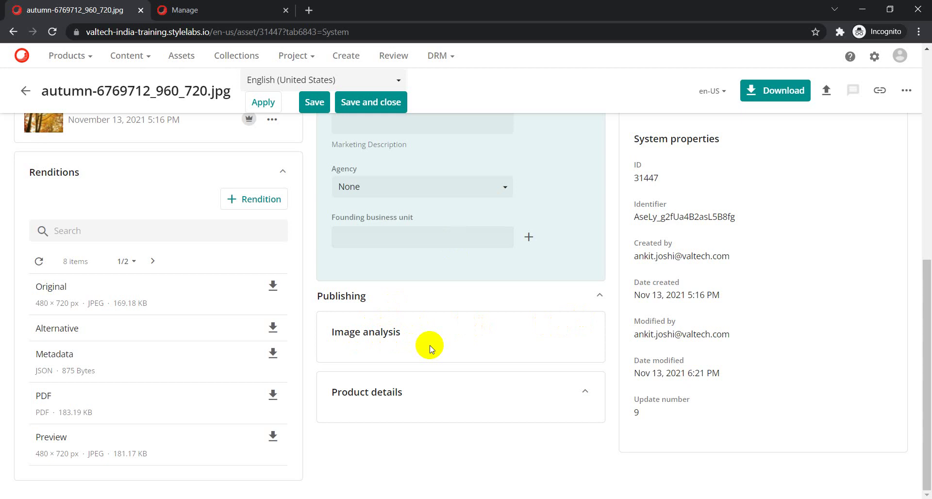
scroll(430, 348, "up", 8)
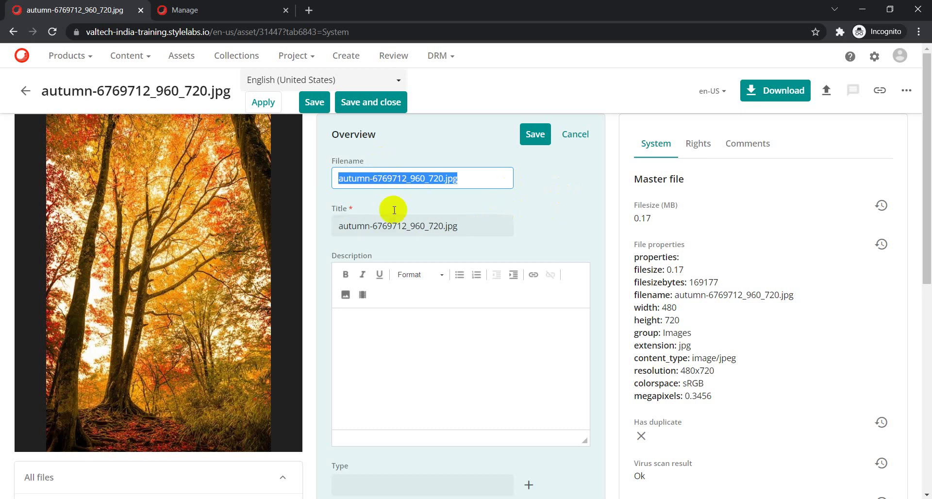
scroll(481, 257, "down", 1)
scroll(480, 257, "up", 1)
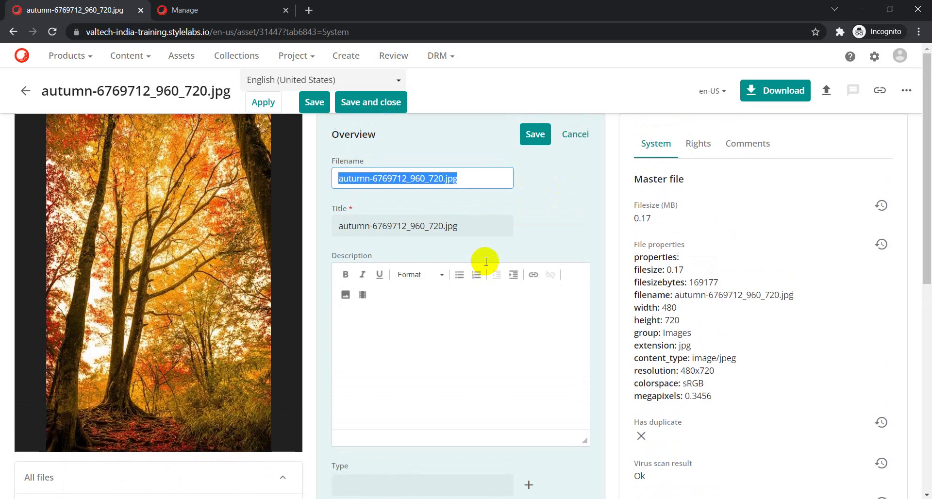
left_click_drag(333, 136, 395, 133)
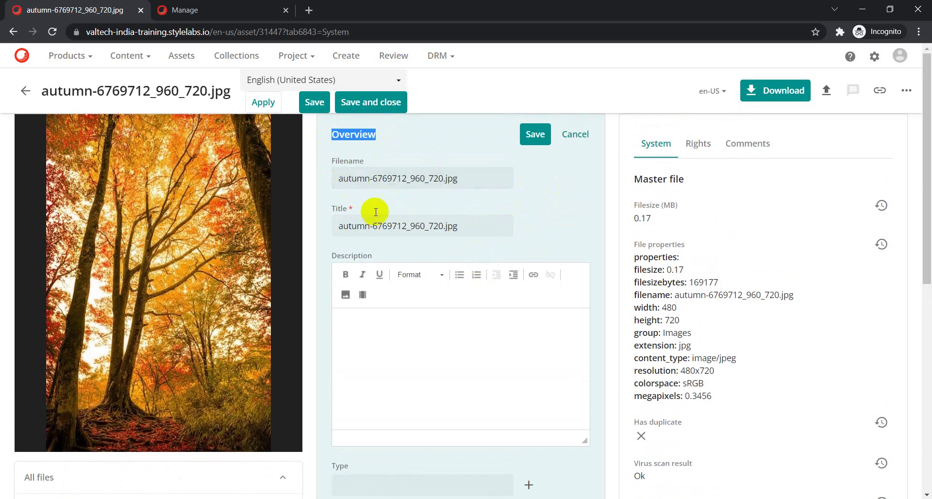
scroll(391, 279, "down", 5)
scroll(389, 344, "down", 2)
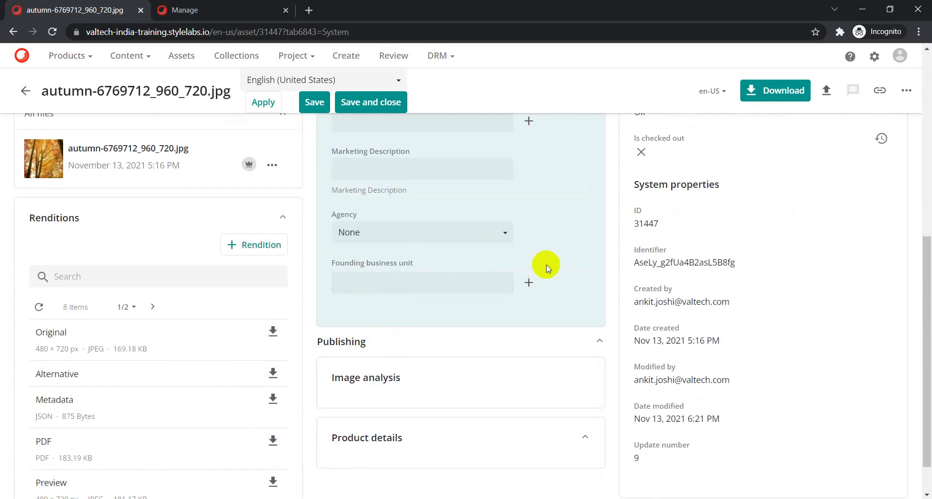
scroll(552, 265, "up", 6)
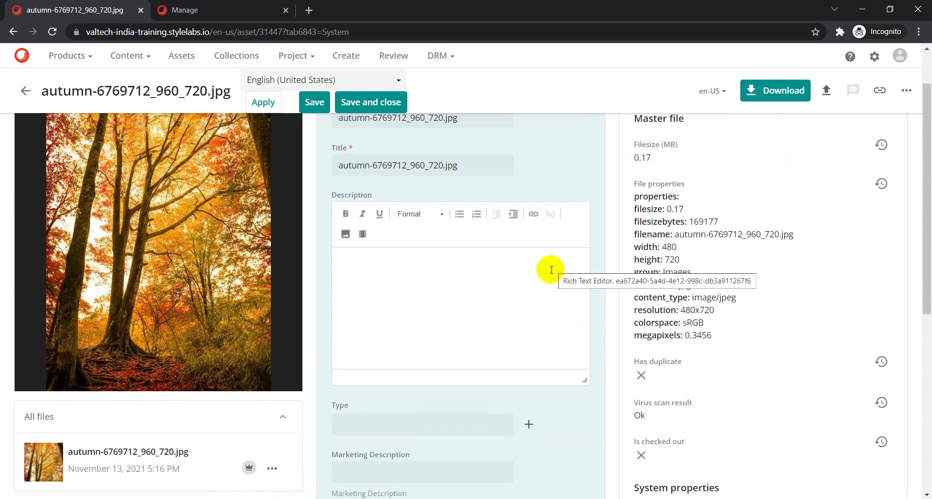
scroll(551, 270, "down", 6)
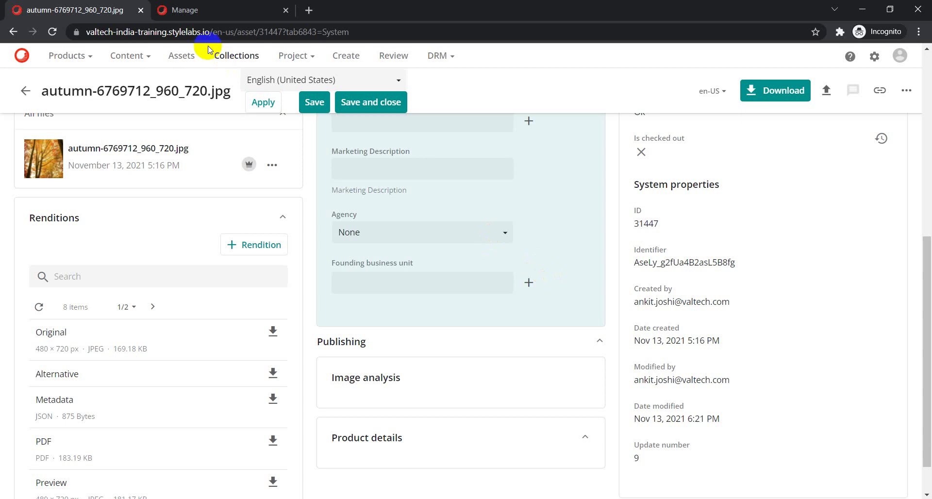
Open the M.Asset definition from the Schema section of the Manage page and review its Overview group members
left_click(209, 10)
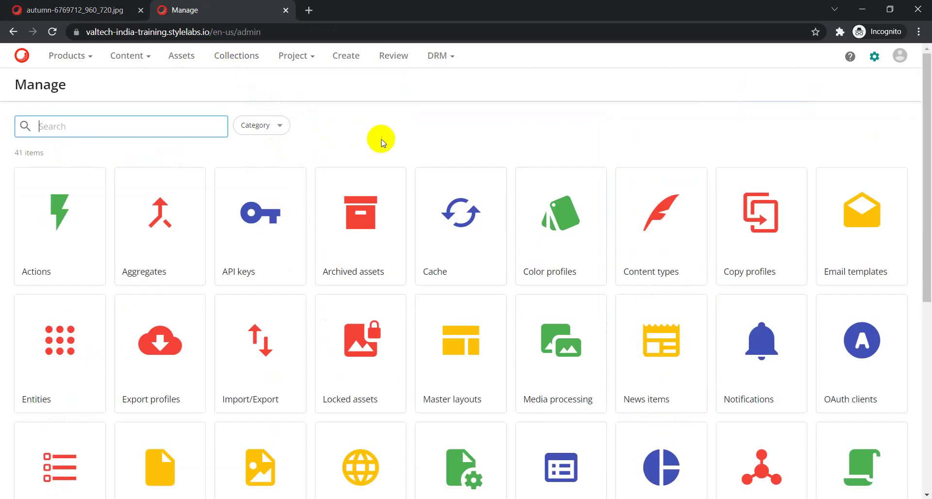
scroll(633, 167, "down", 4)
left_click(761, 296)
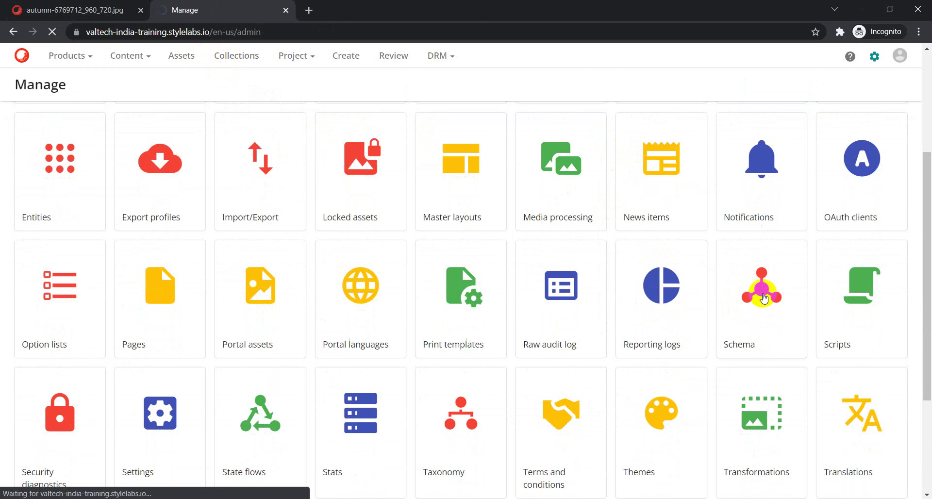
left_click(81, 7)
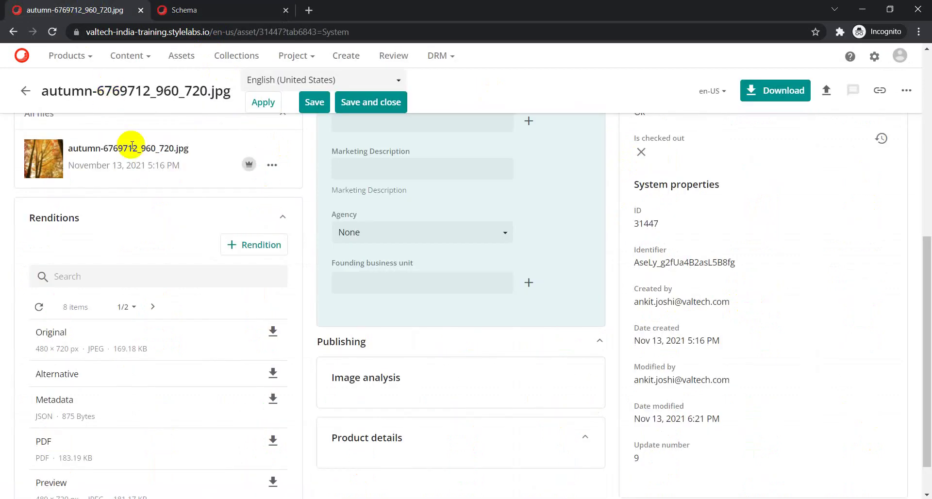
left_click(184, 10)
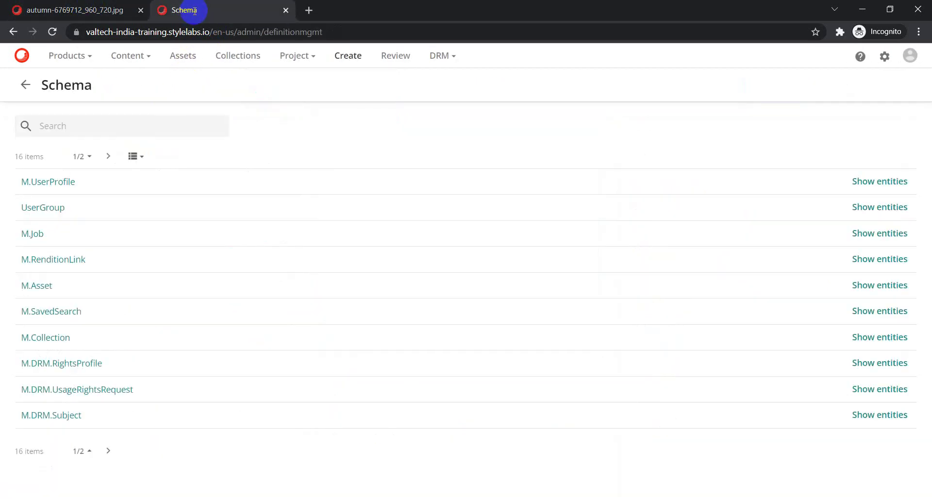
left_click(37, 287)
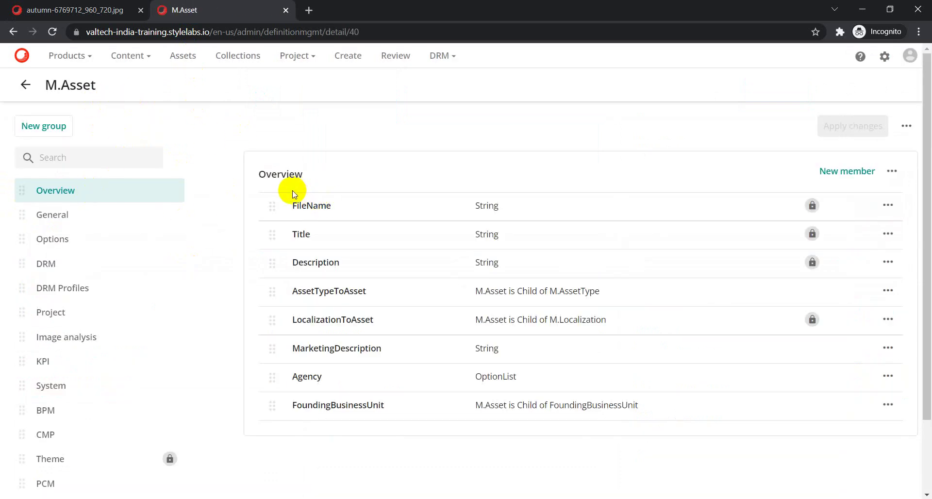
left_click_drag(296, 204, 314, 292)
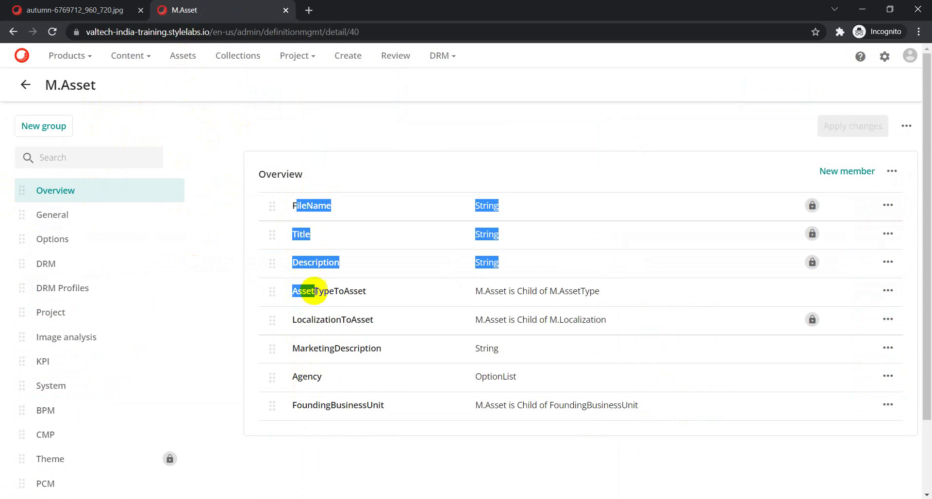
left_click(303, 292)
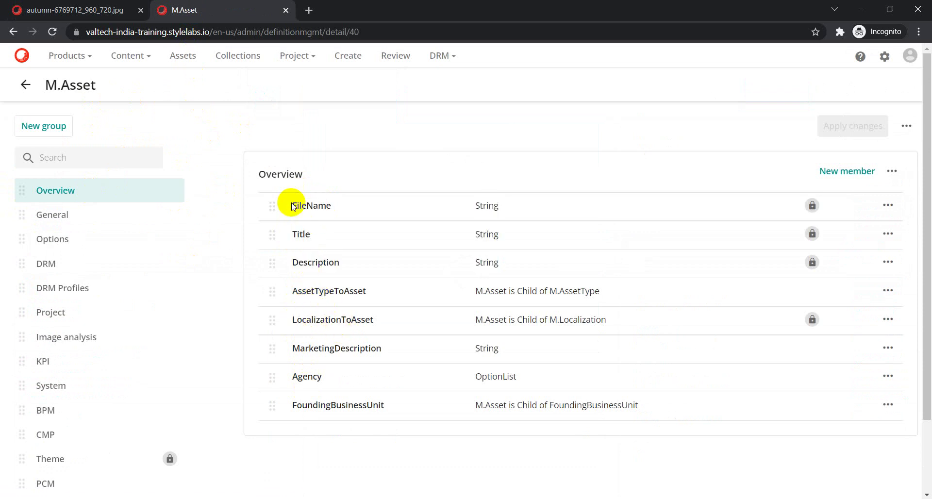
Start a new property member with the String data type in the Overview group of M.Asset
left_click(844, 174)
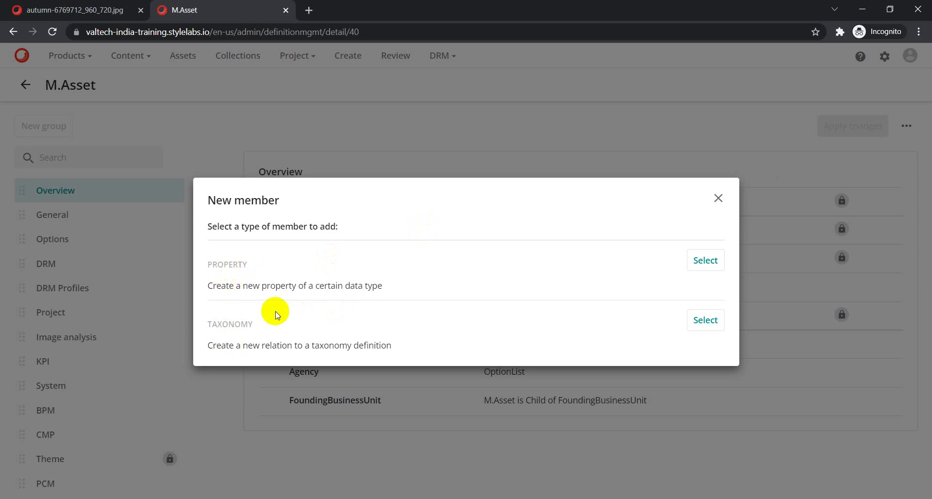
left_click(705, 261)
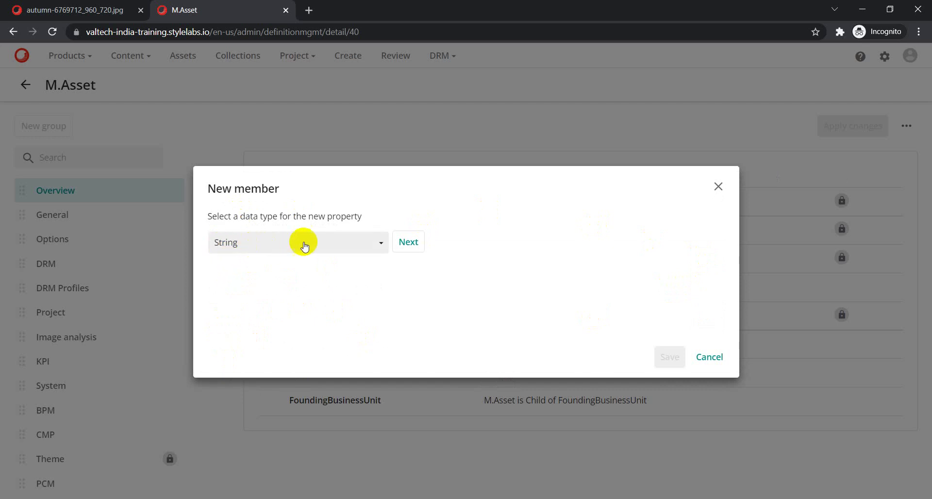
left_click(328, 248)
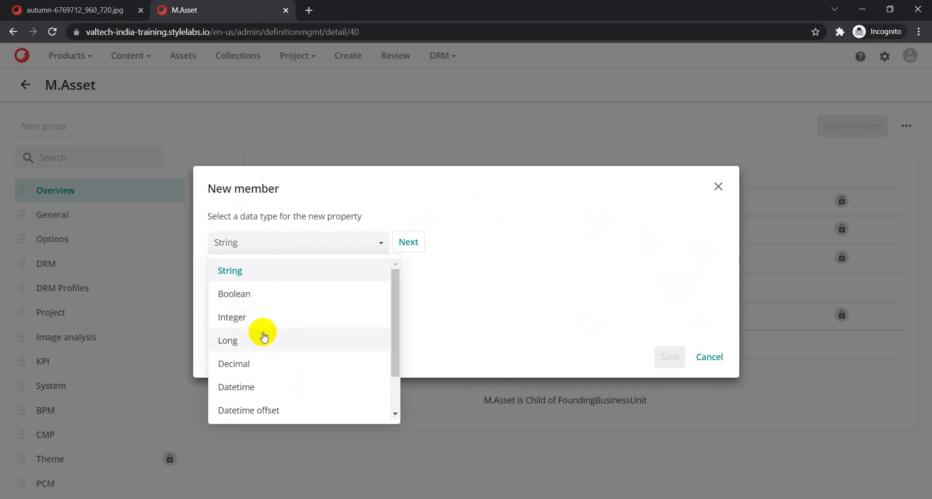
scroll(267, 340, "down", 1)
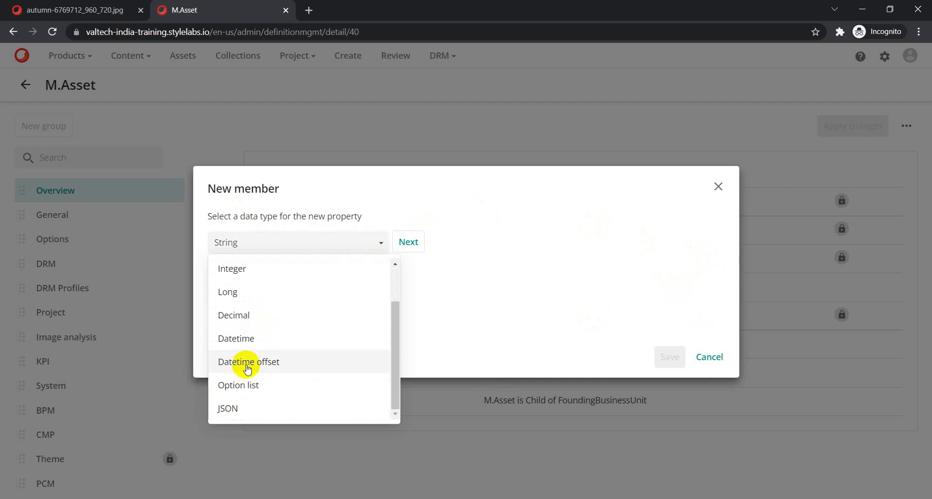
left_click(461, 294)
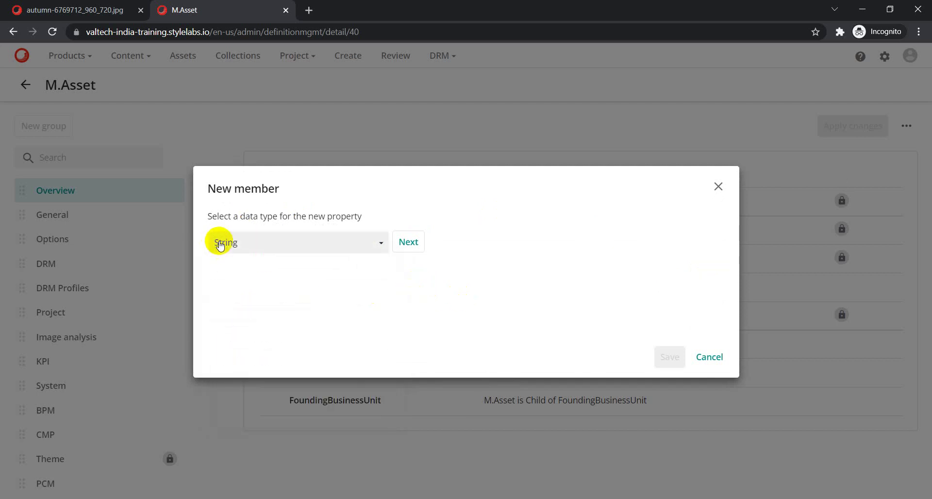
left_click(401, 255)
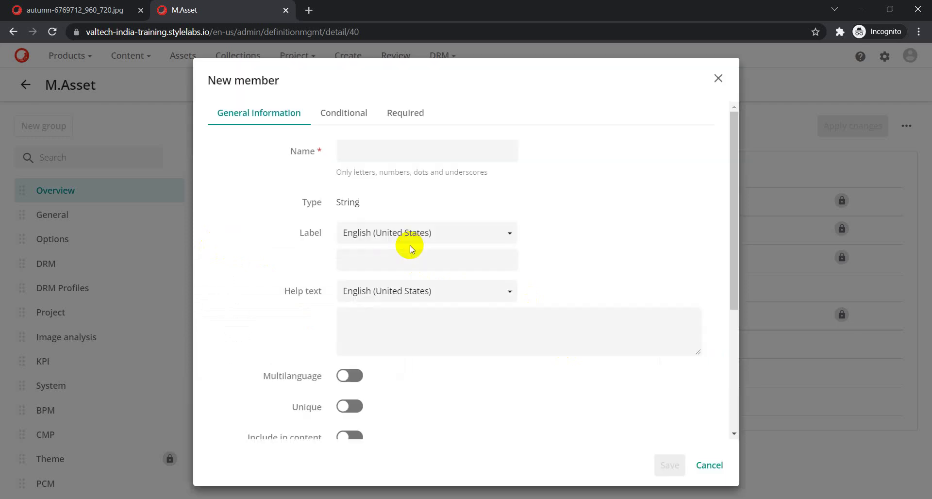
Name the new member AssetSource and give it the English (United States) label "Asset Source"
left_click(360, 152)
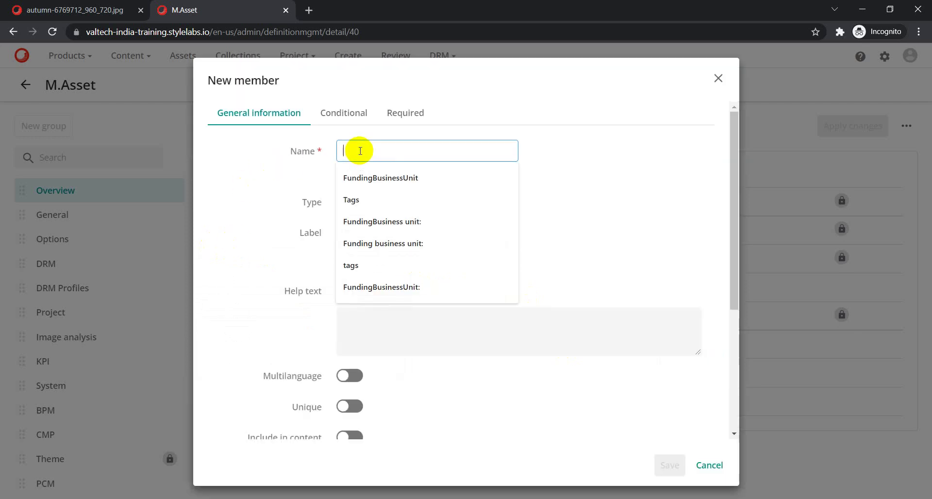
type("AssetSource")
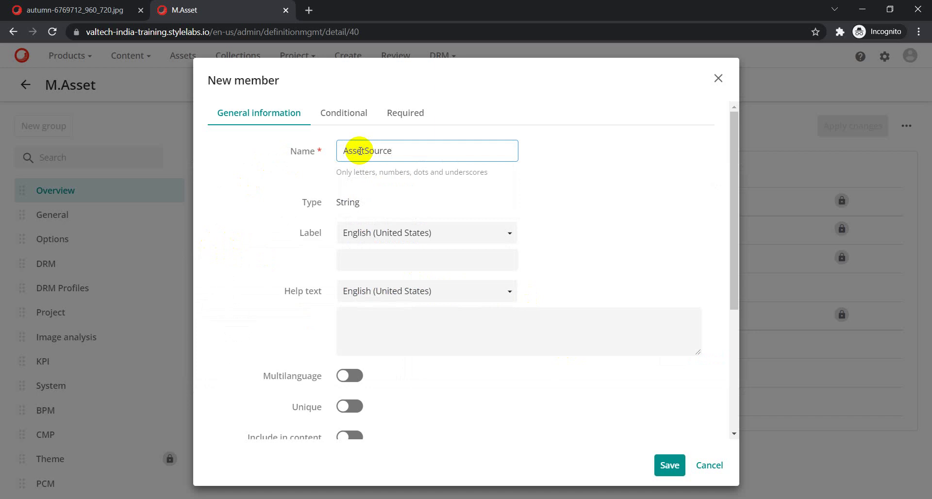
double_click(360, 151)
key("ctrl+c")
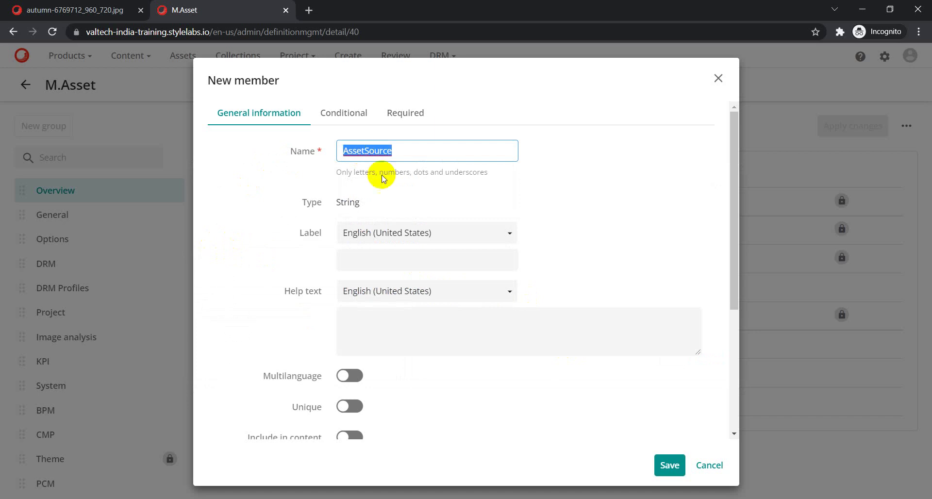
left_click(370, 260)
key("ctrl+v")
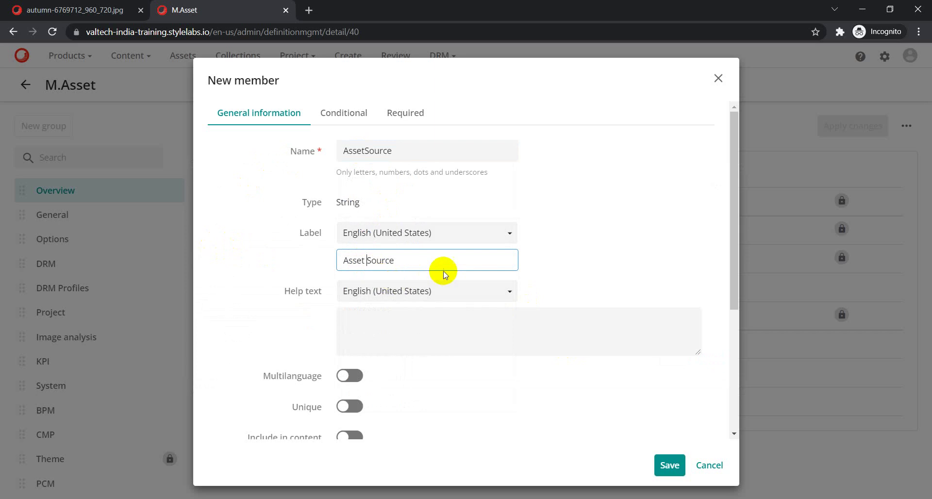
Review the new member's option switches and enable Include in content
scroll(455, 285, "down", 3)
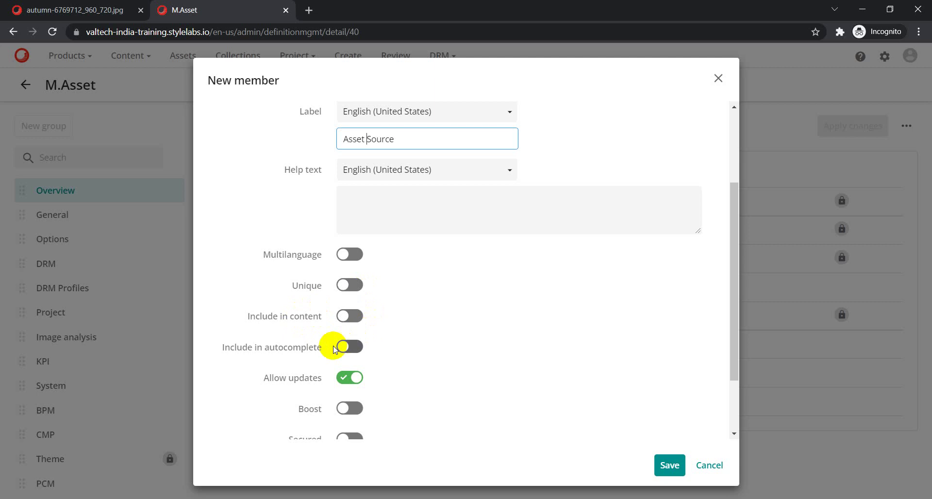
scroll(362, 340, "down", 1)
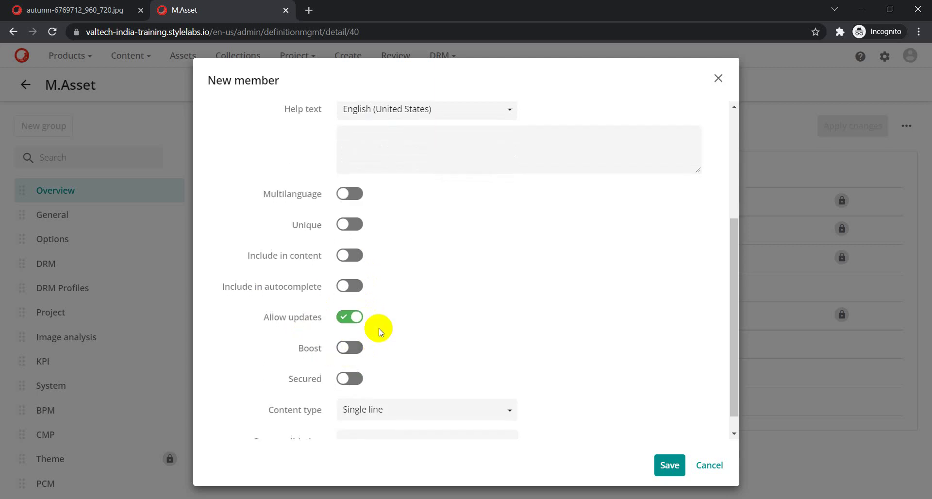
scroll(381, 332, "up", 1)
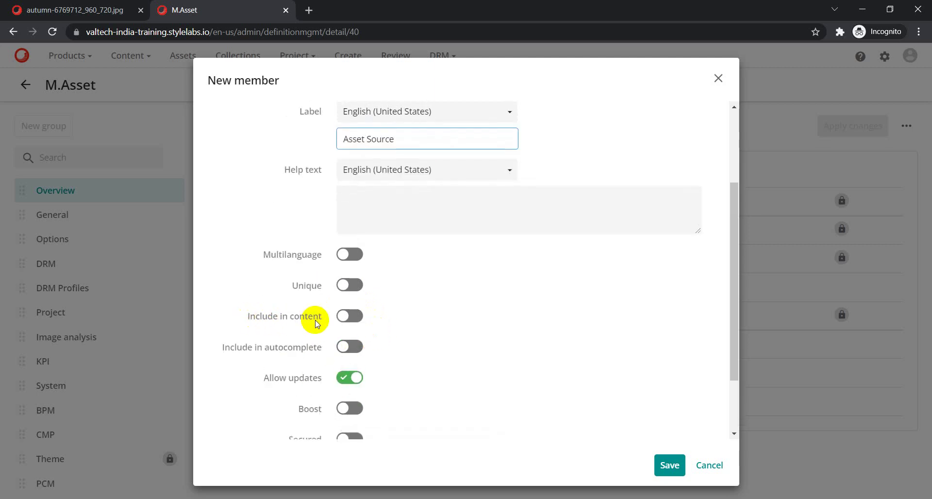
left_click(351, 318)
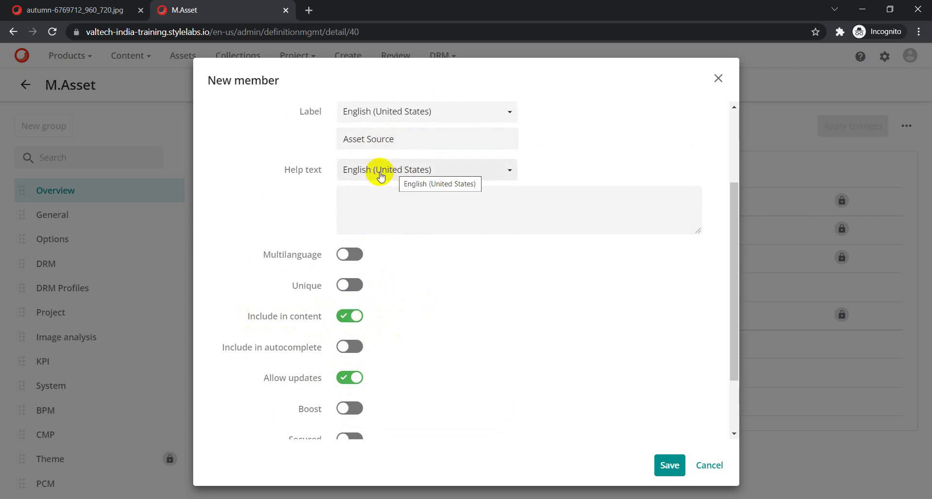
Change the new member's English label to "Asset Description" and reuse the same text as its name
double_click(380, 139)
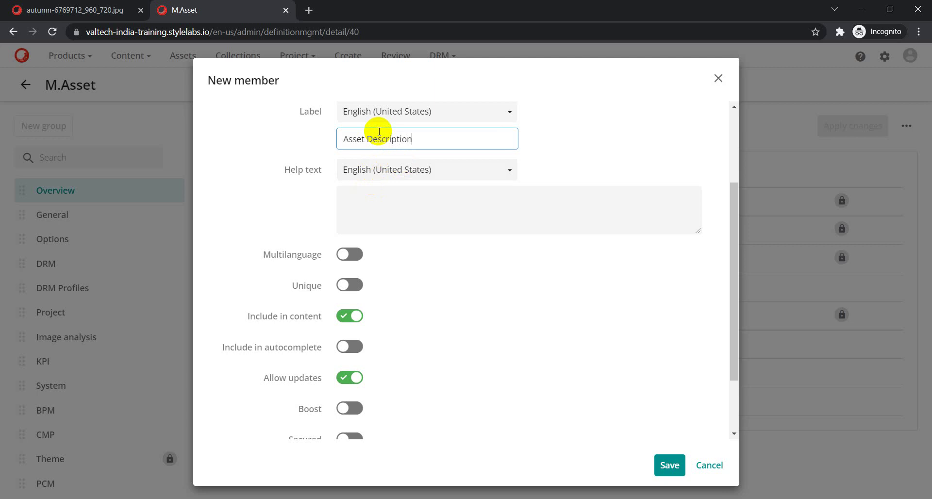
left_click_drag(416, 138, 316, 146)
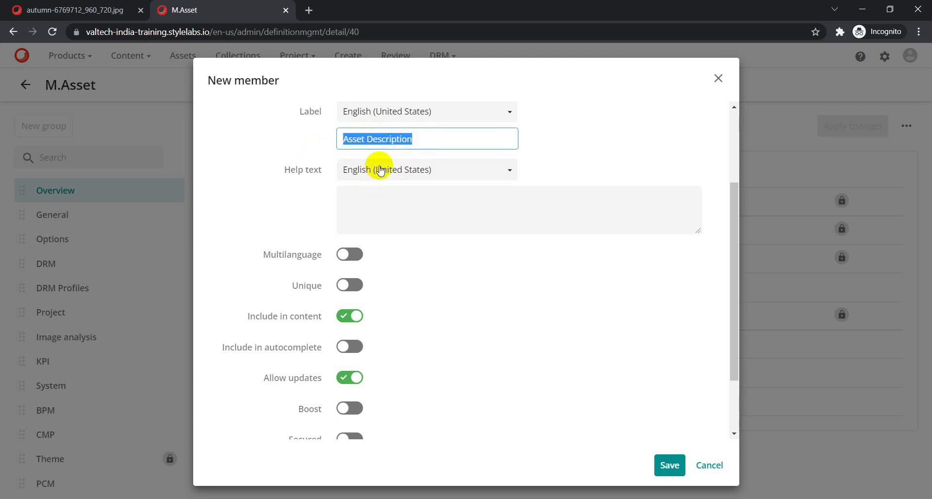
scroll(420, 174, "up", 3)
key("ctrl+c")
left_click_drag(416, 152, 312, 151)
key("ctrl+v")
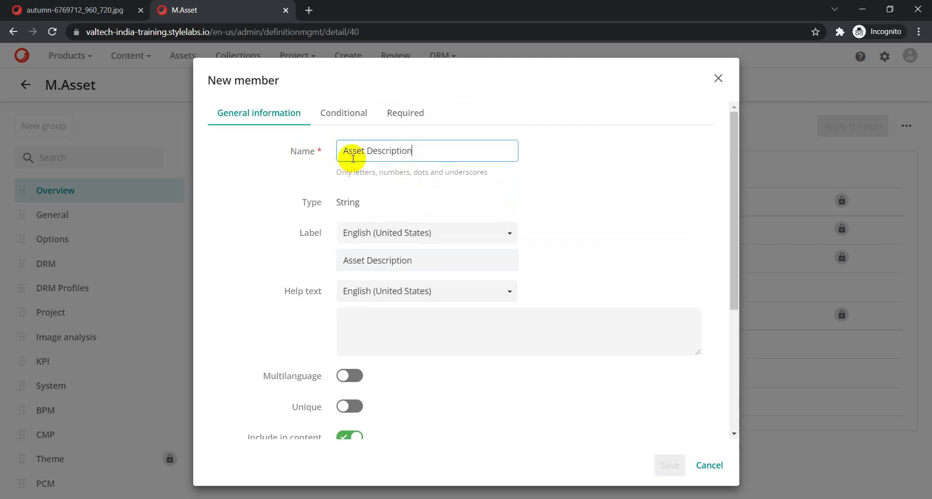
Review the new member's Conditional, Required and general option settings
scroll(427, 260, "down", 3)
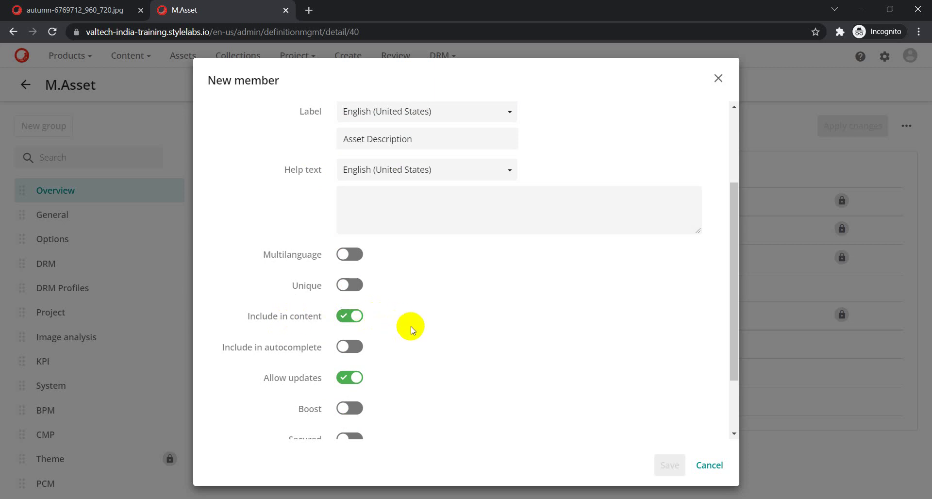
scroll(411, 328, "up", 3)
left_click(345, 112)
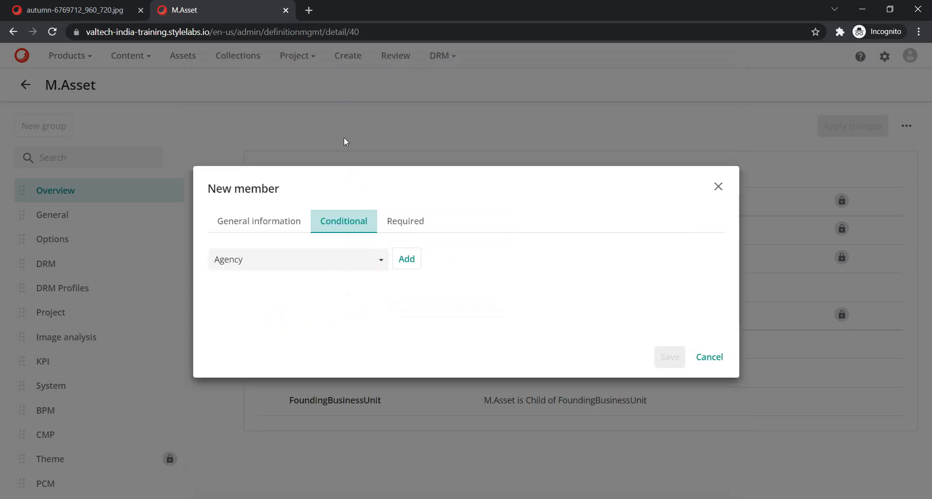
left_click(406, 229)
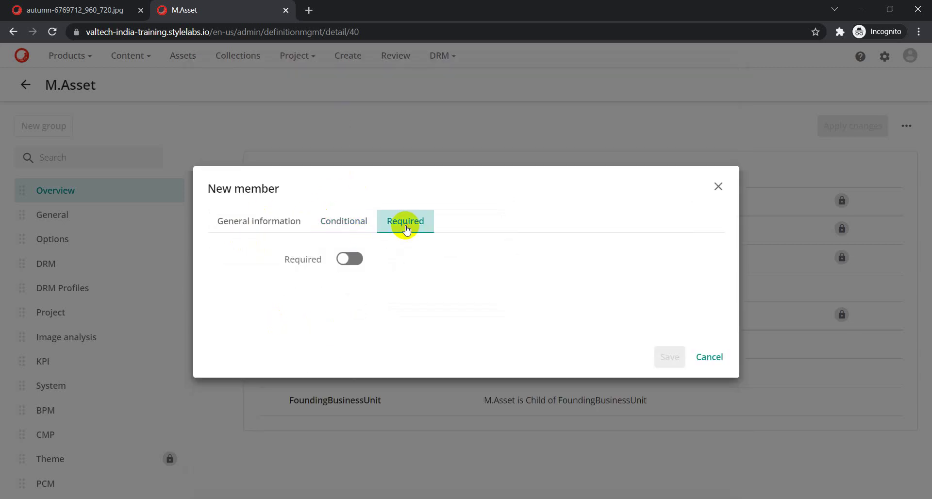
left_click(259, 227)
scroll(526, 325, "down", 5)
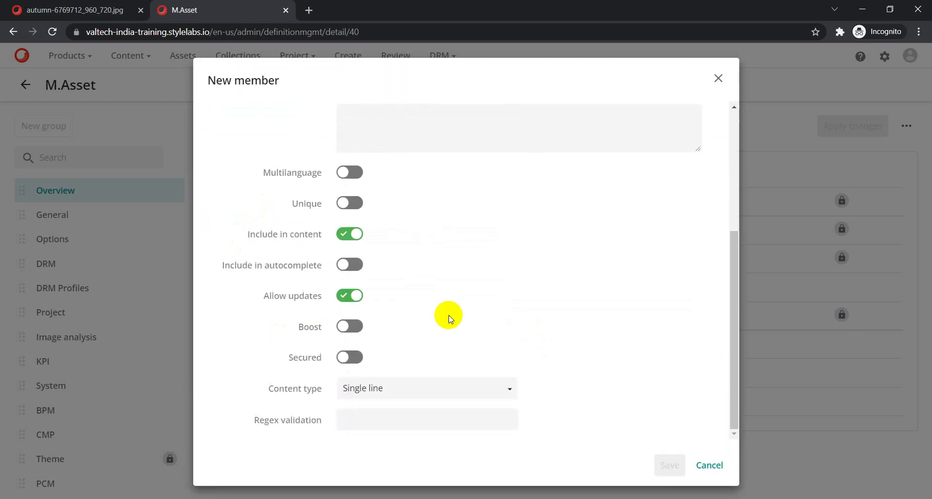
scroll(422, 312, "up", 5)
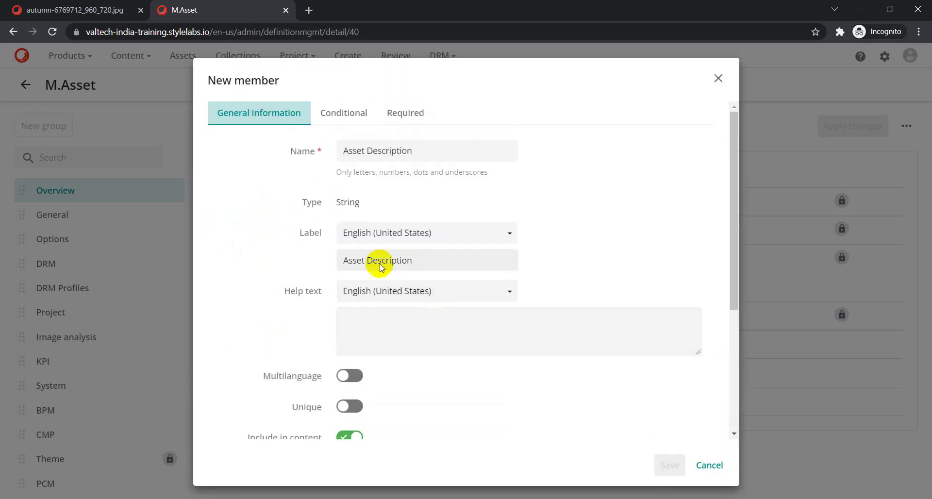
Correct the member name to AssetDescription, save the member and apply the changes to the M.Asset definition
left_click(361, 158)
key("Delete")
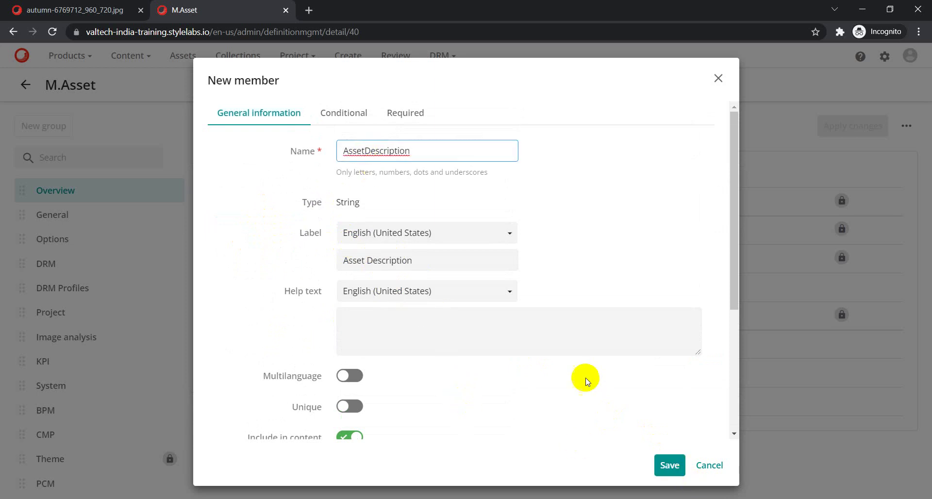
left_click(668, 464)
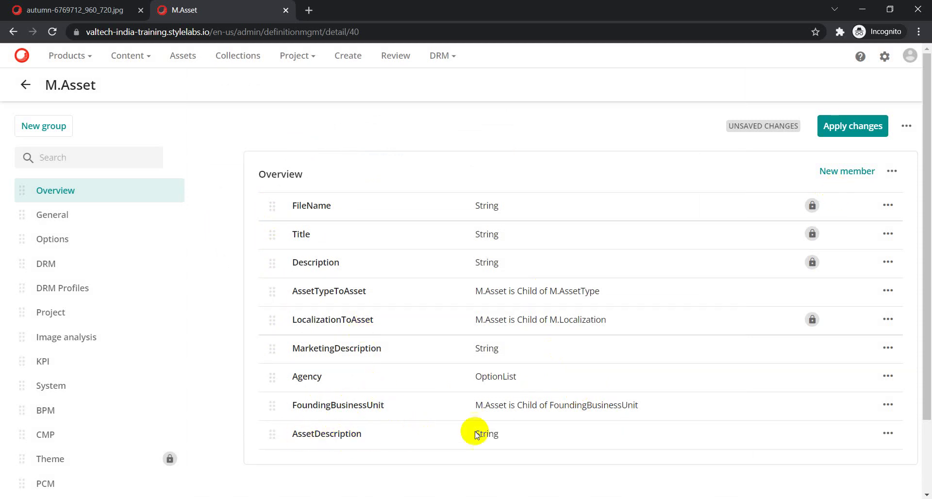
left_click(843, 131)
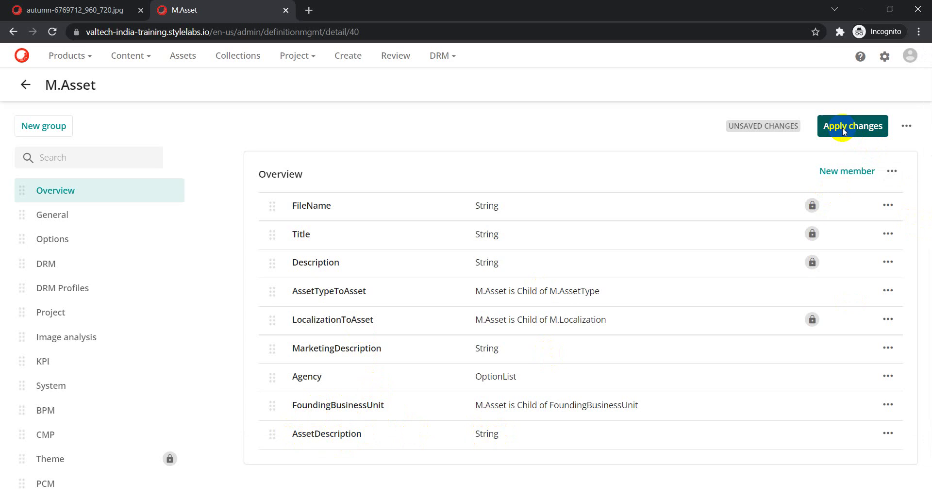
left_click(483, 311)
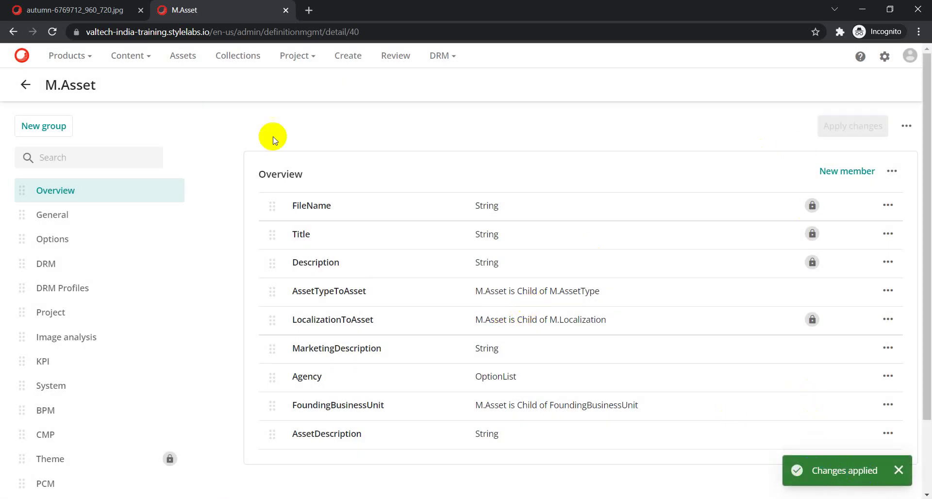
Reload the autumn-6769712_960_720.jpg asset page and open its Overview section for editing
left_click(88, 10)
left_click(200, 33)
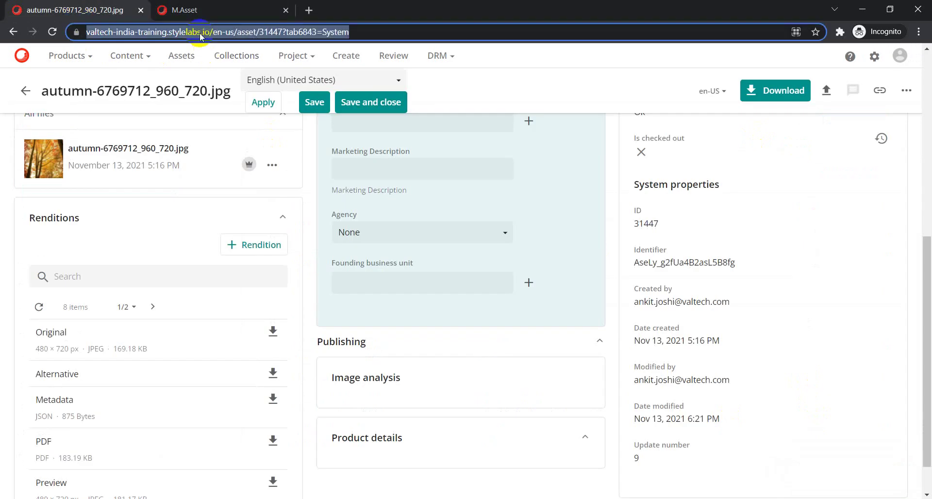
key("Return")
left_click(517, 102)
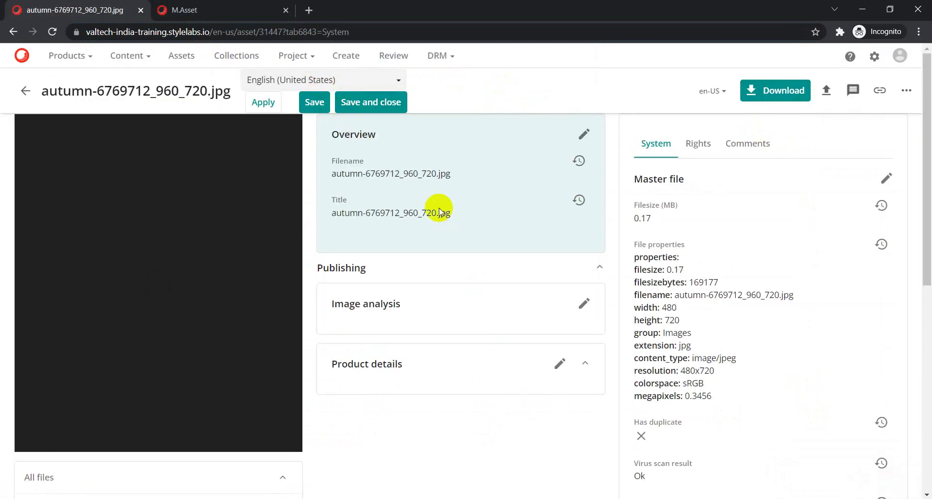
left_click_drag(339, 134, 368, 135)
left_click(584, 134)
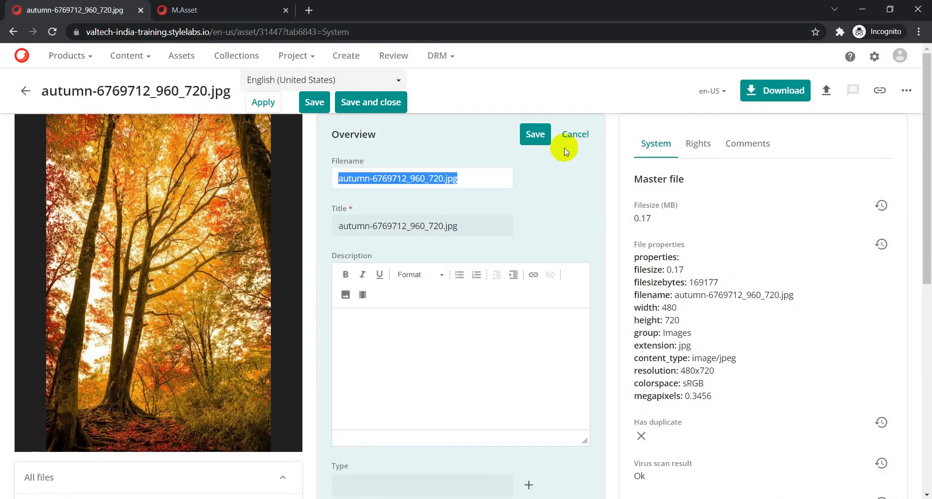
Enter "Sample asset metadata" in the asset's Asset Description field
scroll(406, 199, "down", 5)
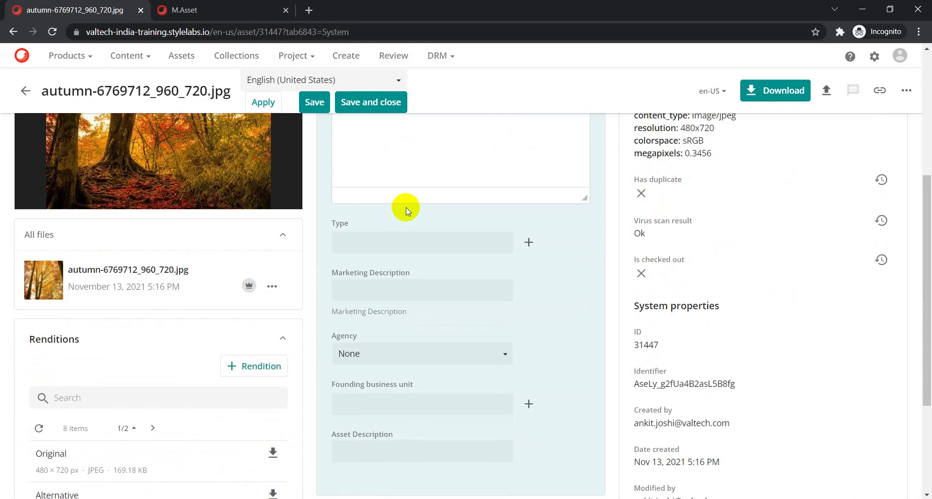
scroll(405, 208, "down", 3)
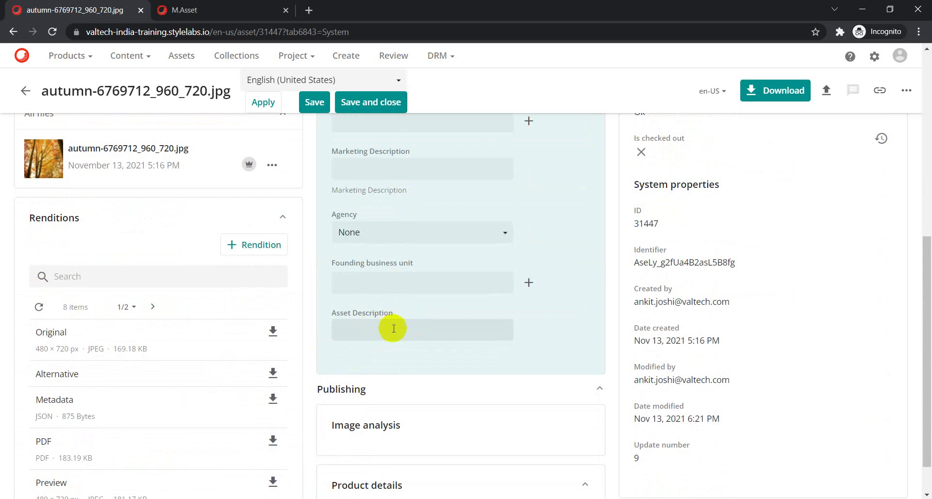
left_click(387, 328)
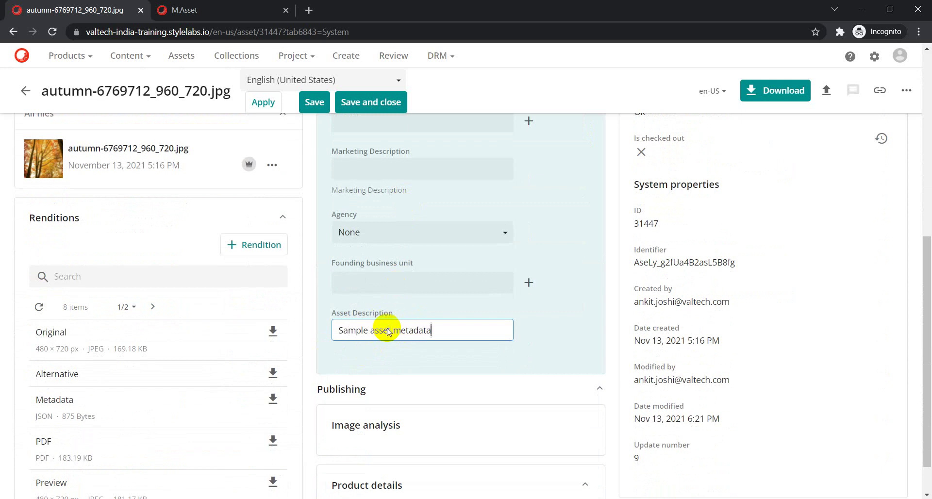
scroll(475, 288, "up", 6)
scroll(543, 220, "up", 1)
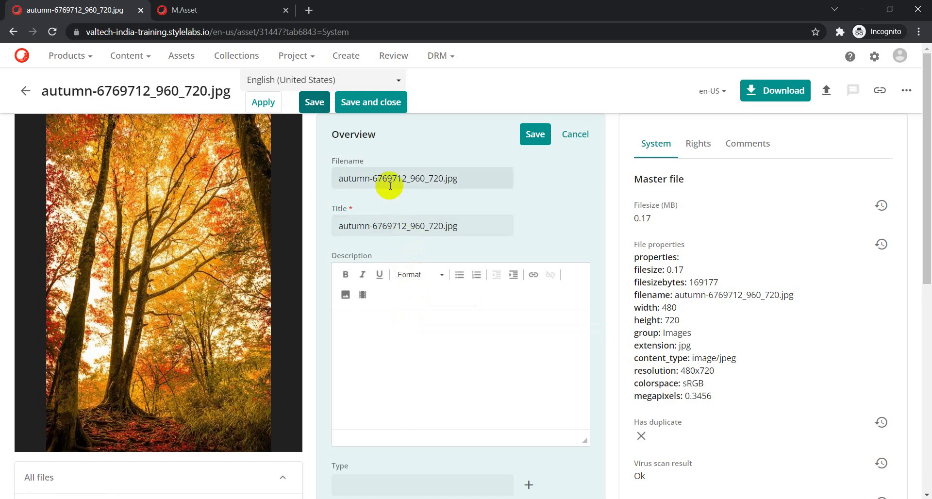
scroll(395, 306, "down", 6)
scroll(407, 301, "down", 2)
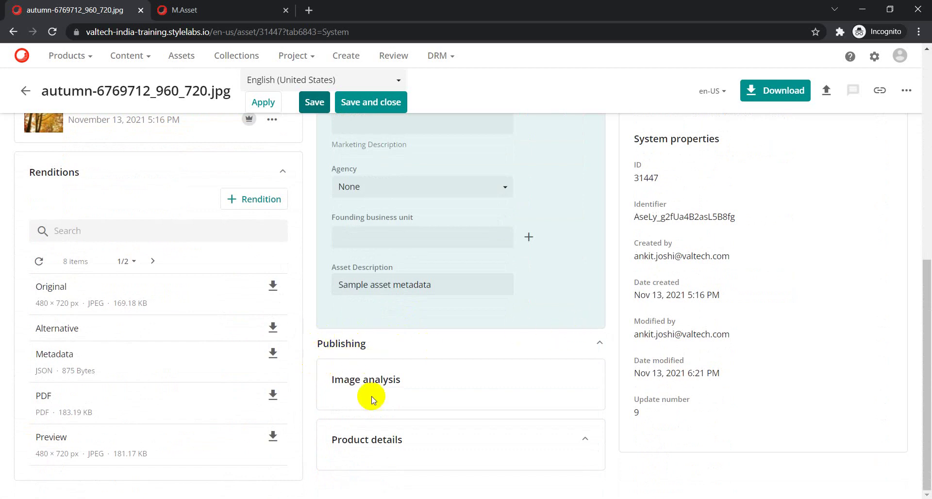
scroll(393, 340, "up", 8)
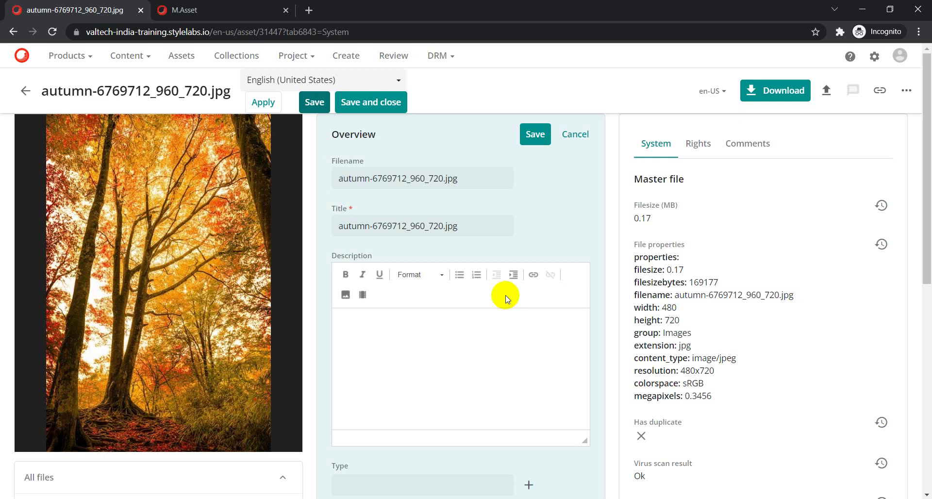
Return from the asset page to the M.Asset definition and open the Taxonomy section of the Manage page
left_click(199, 10)
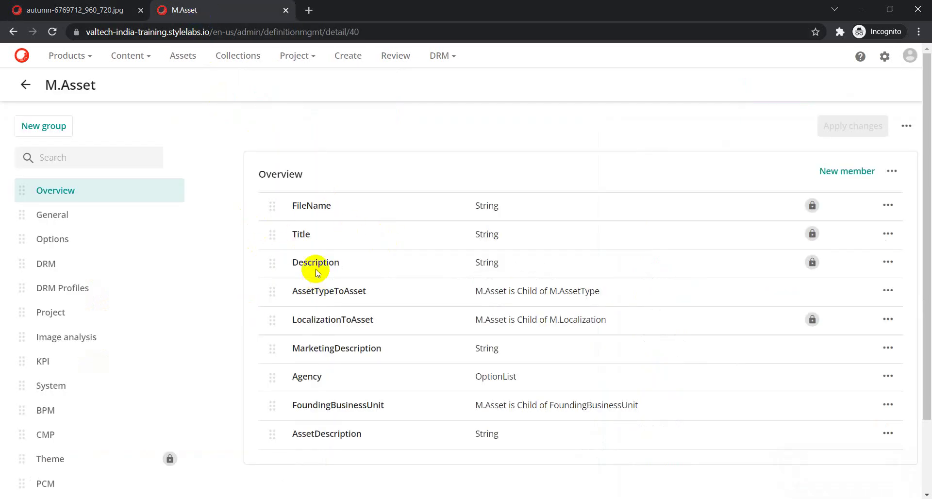
left_click(884, 57)
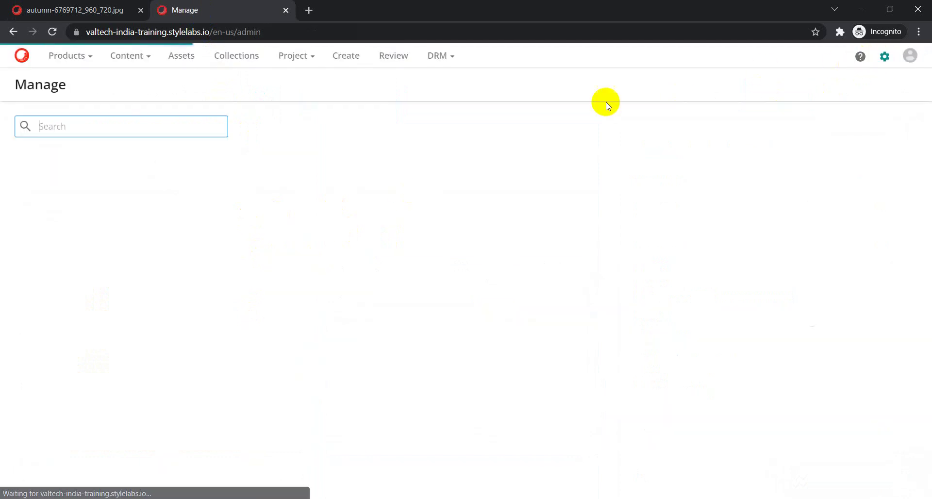
scroll(470, 291, "down", 6)
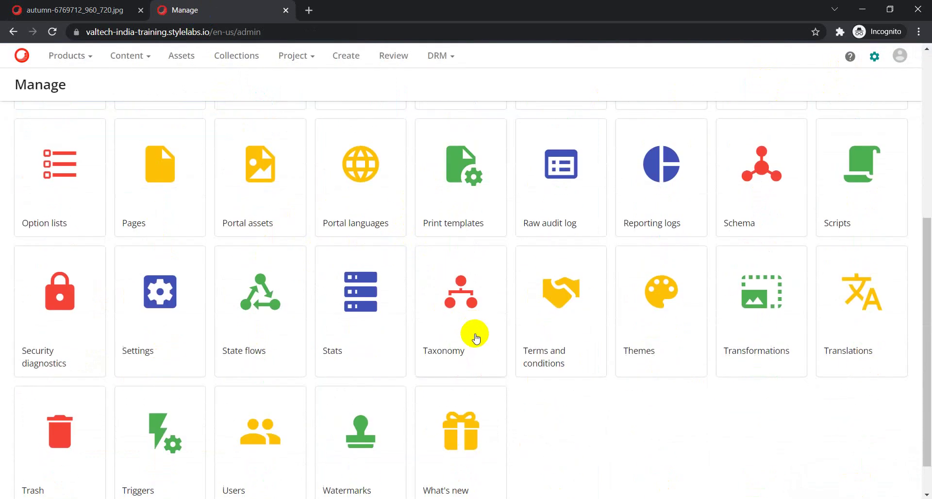
left_click(459, 297)
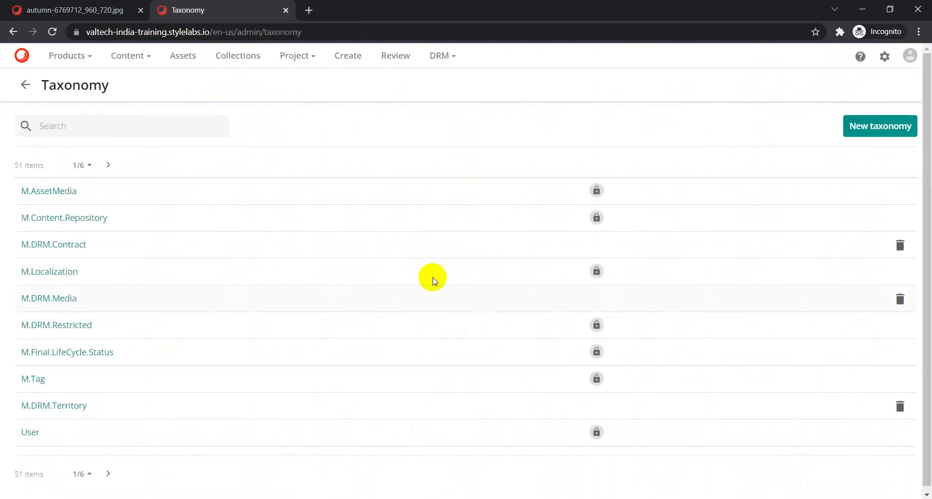
Create a new taxonomy named AssetSource with the English (United States) label "Asset Source"
left_click(71, 127)
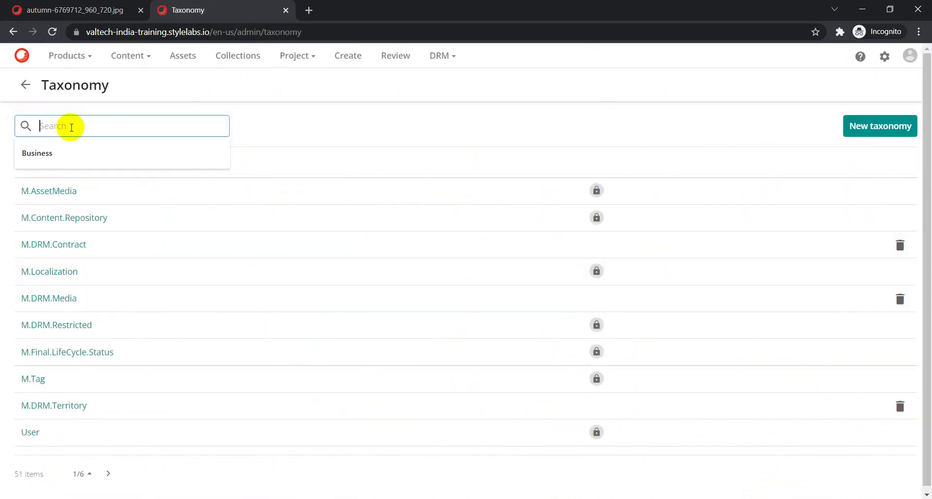
type("AssetSource")
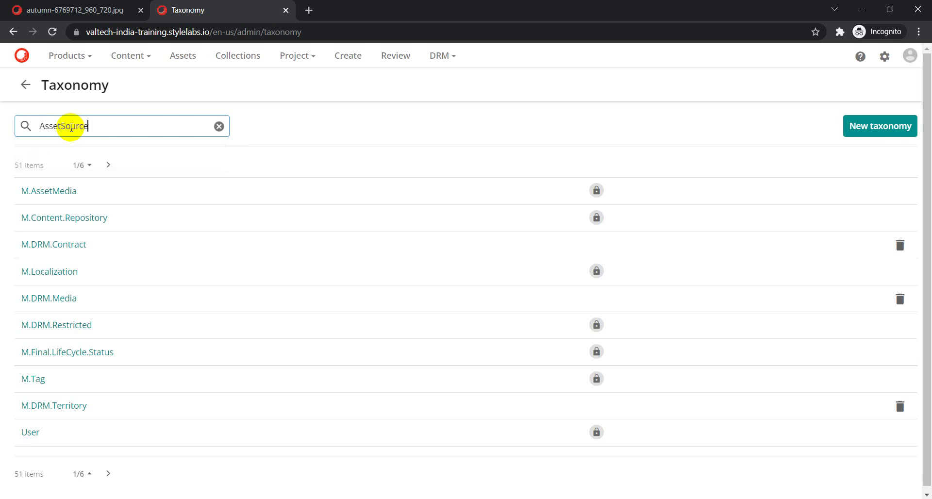
double_click(70, 127)
key("ctrl+c")
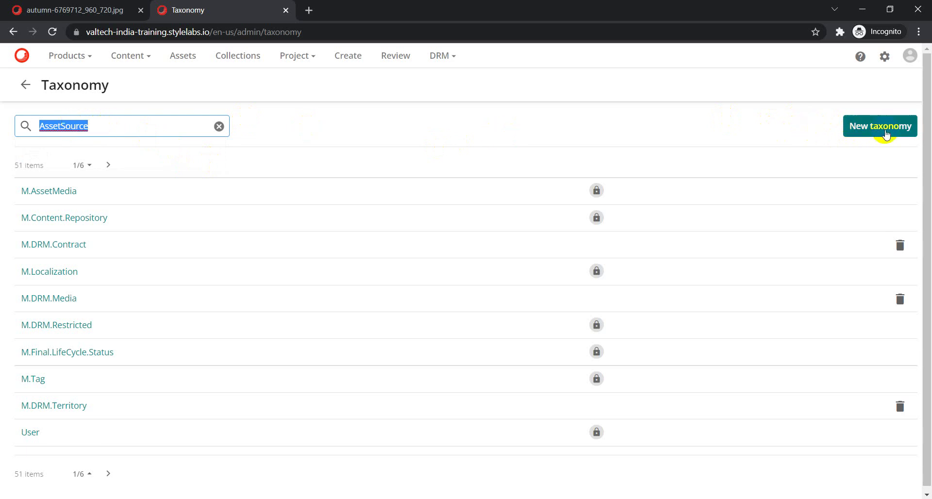
left_click(854, 126)
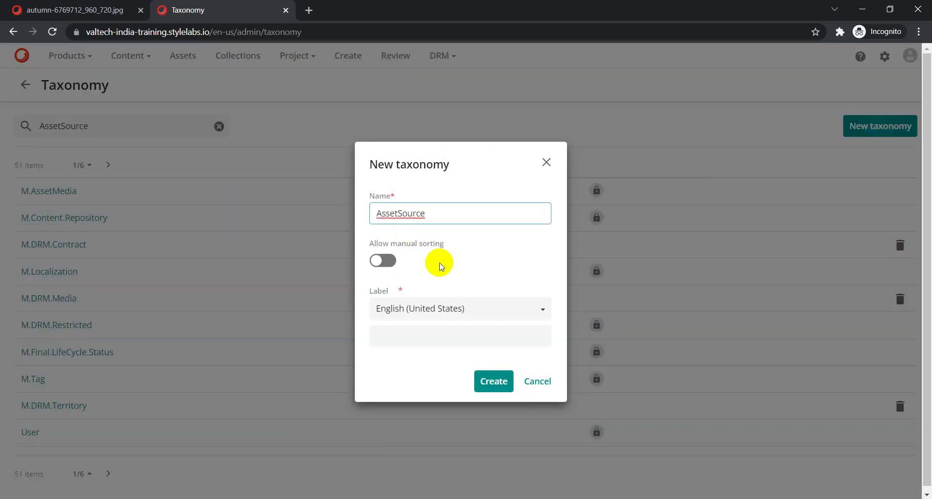
left_click(430, 335)
key("ctrl+v")
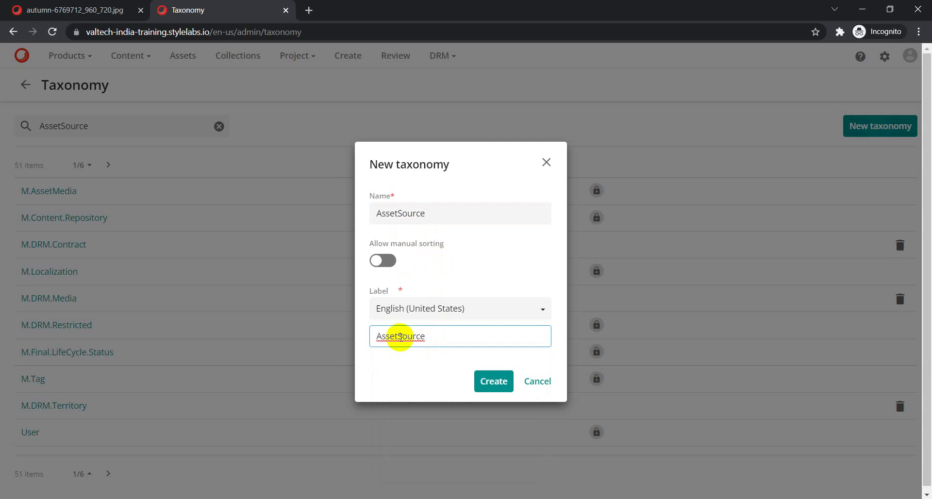
left_click(398, 336)
left_click(494, 380)
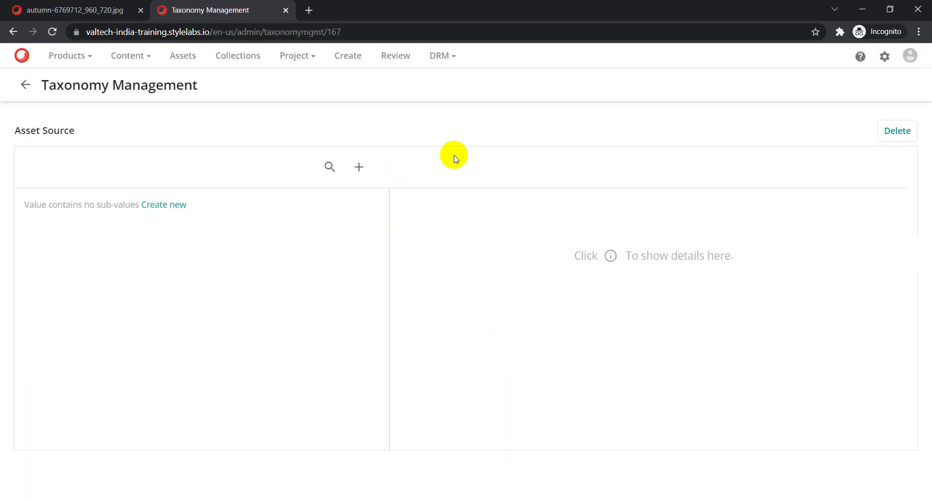
Add a value to the Asset Source taxonomy with name and label APAC, and save it
left_click(360, 169)
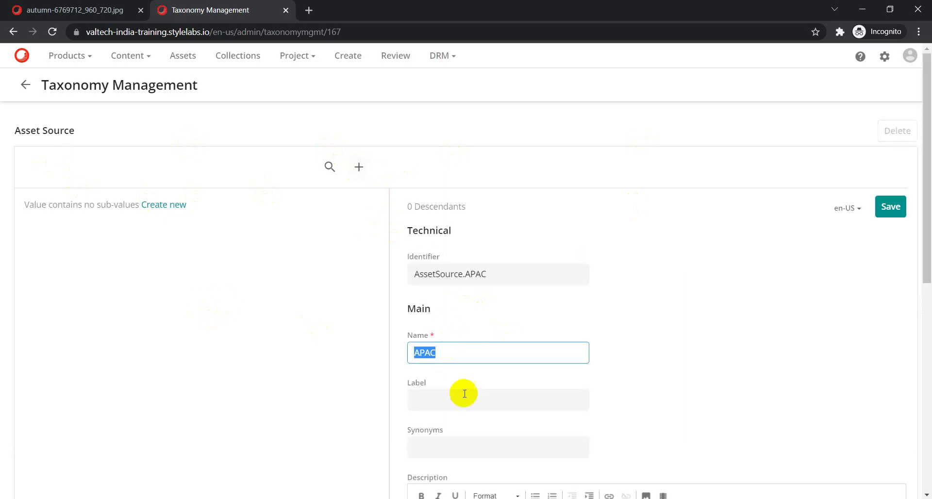
left_click(462, 405)
type("APAC")
scroll(568, 390, "down", 4)
scroll(626, 361, "up", 4)
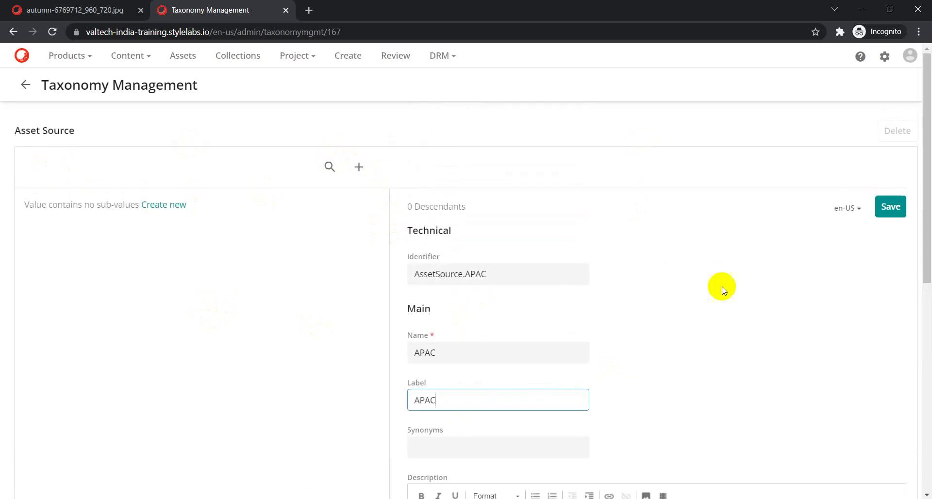
left_click(891, 206)
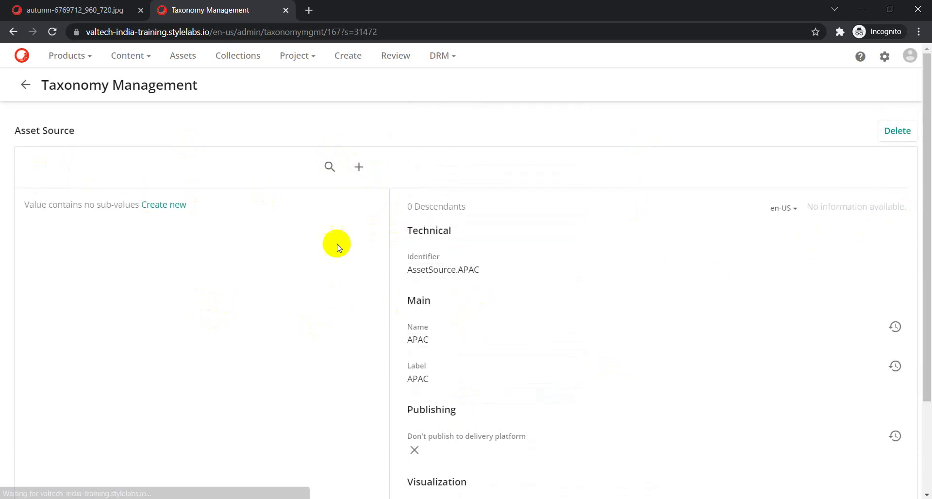
Add a value to the Asset Source taxonomy with name and label US, and save it
left_click(359, 167)
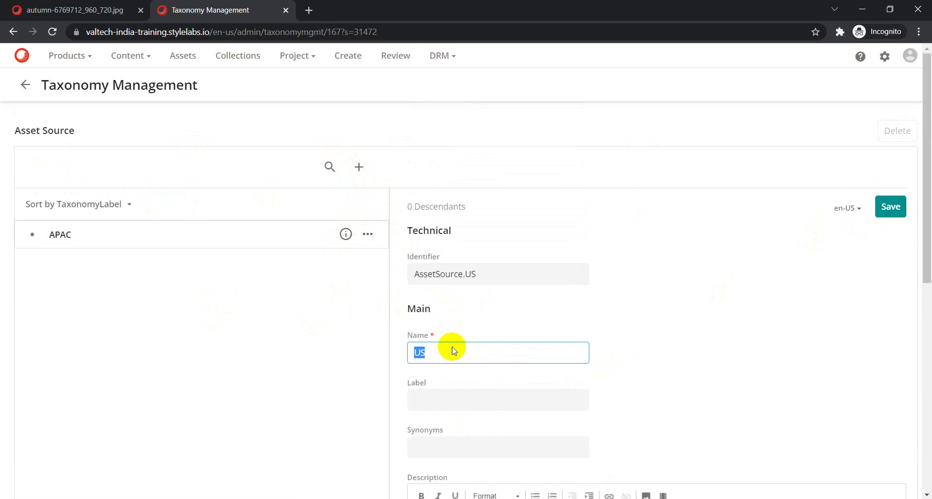
left_click(437, 400)
type("US")
left_click(884, 208)
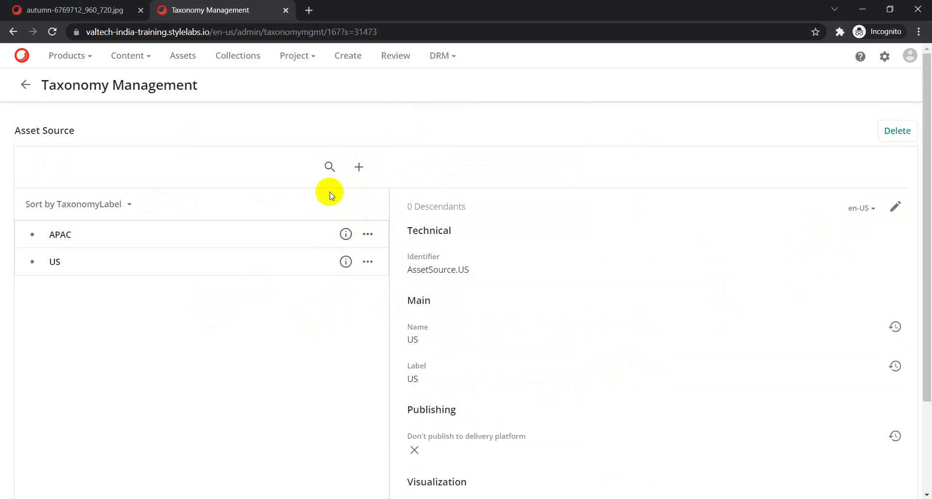
Add a value to the Asset Source taxonomy with name and label EMEA, and save it
left_click(360, 167)
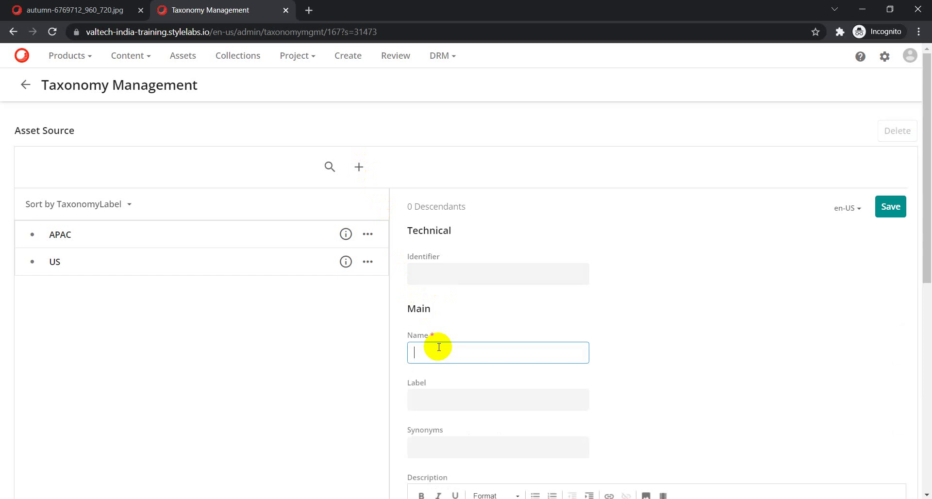
left_click(432, 401)
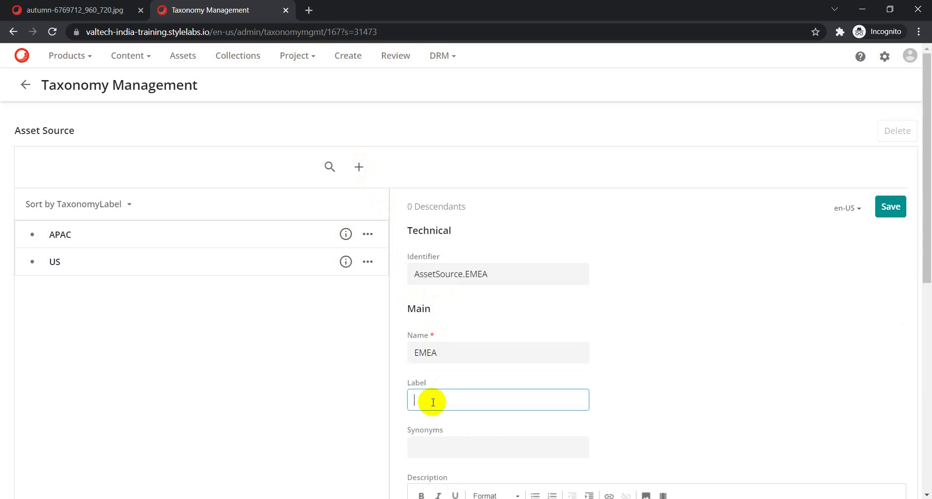
double_click(451, 352)
key("ctrl+c")
double_click(410, 400)
key("ctrl+v")
left_click(892, 207)
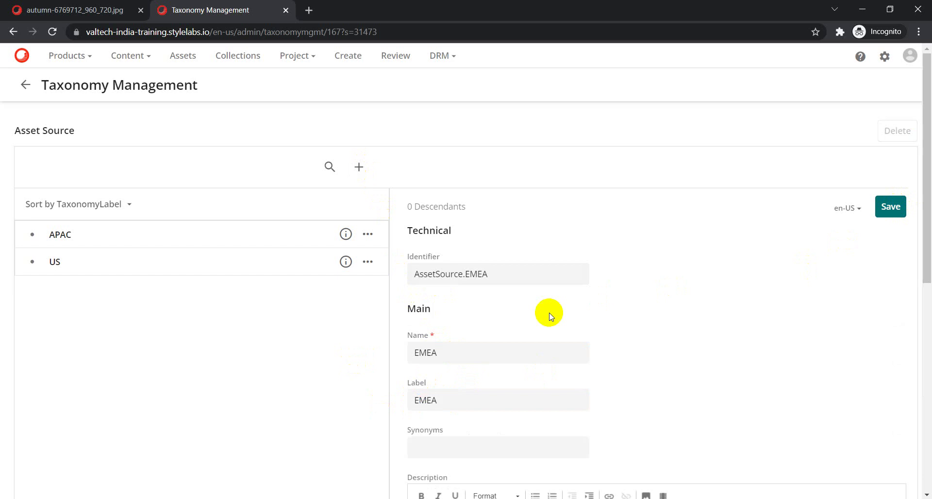
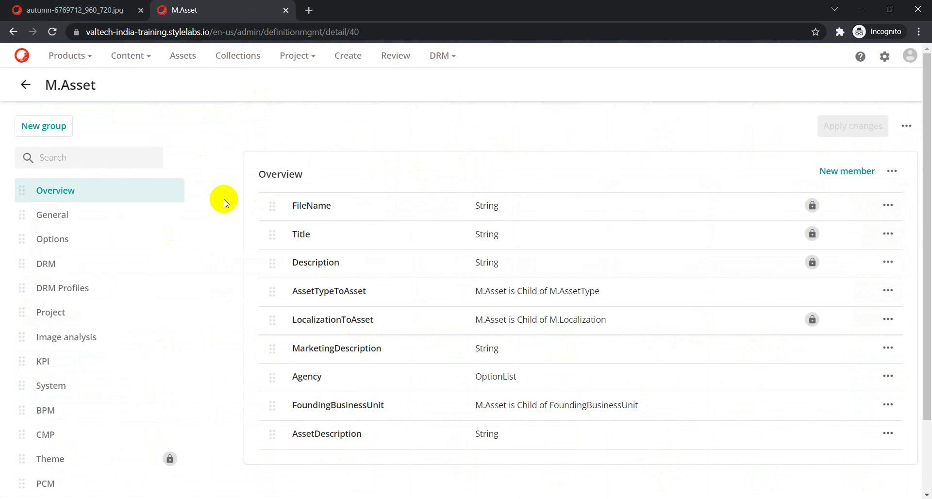
Start a new member group in M.Asset with the name and English (United States) label "Custom Properties", leaving the content group empty
left_click(37, 127)
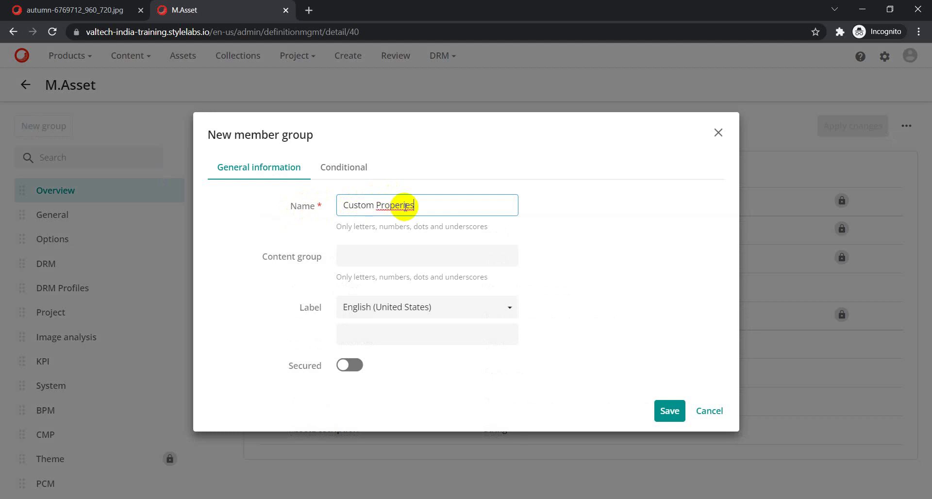
type("t")
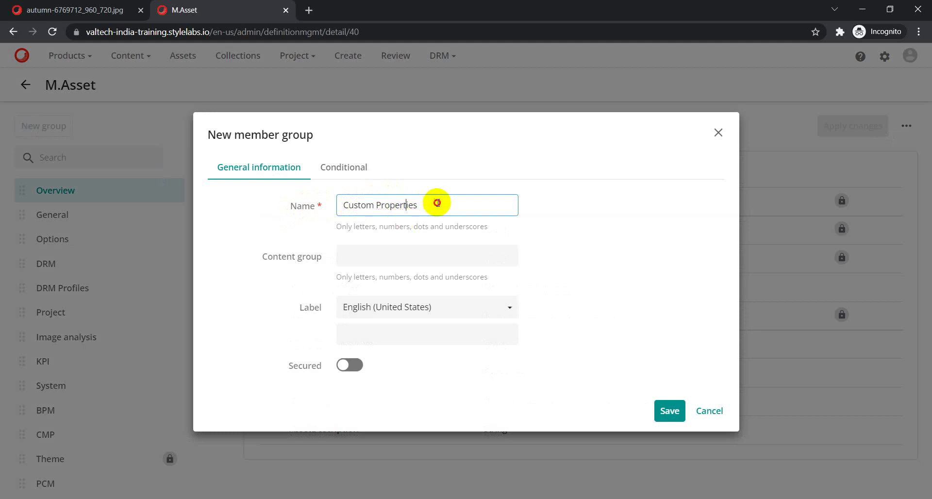
left_click_drag(435, 205, 322, 216)
key("ctrl+c")
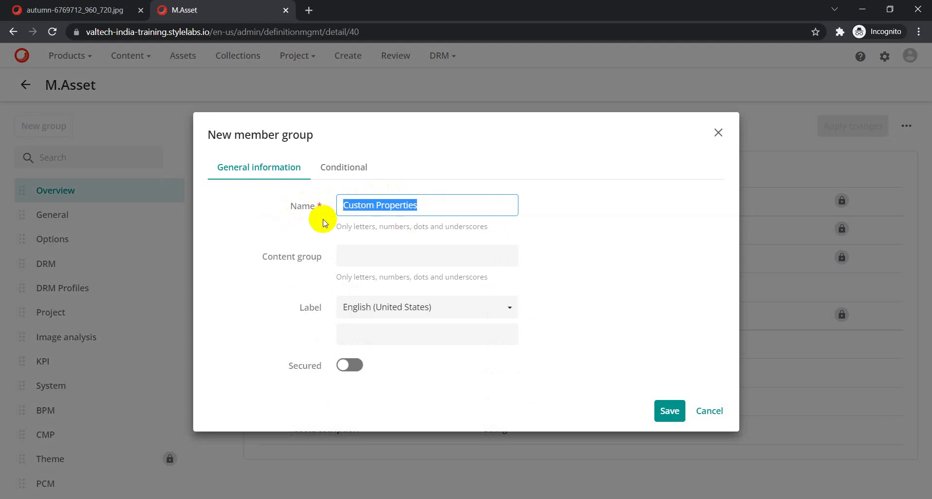
left_click(369, 258)
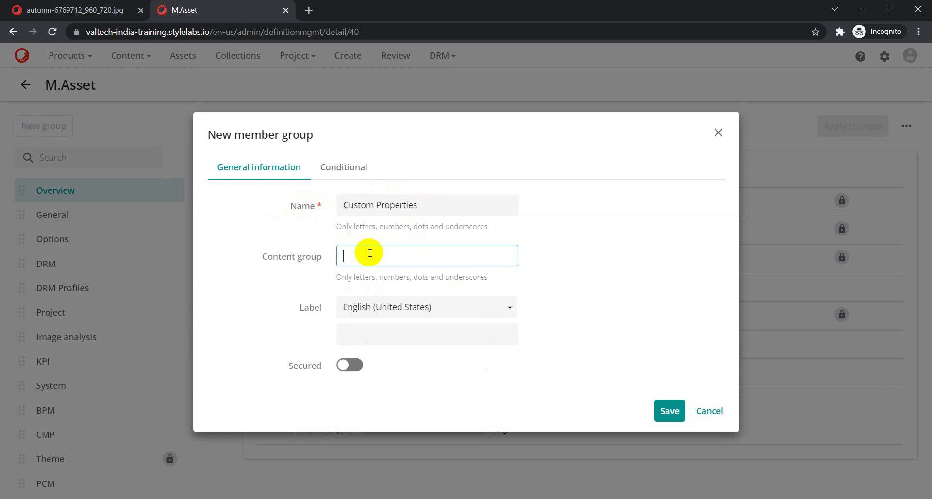
key("ctrl+v")
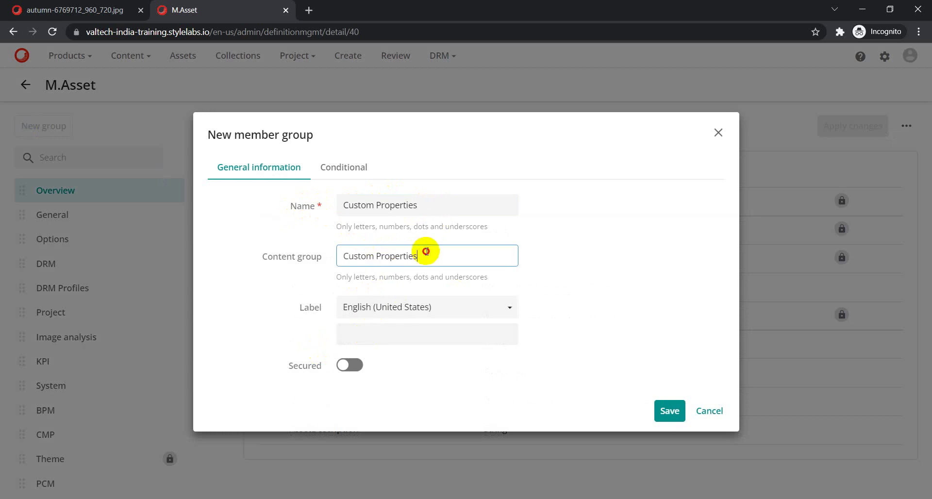
left_click_drag(426, 251, 315, 260)
key("ctrl+x")
left_click(366, 333)
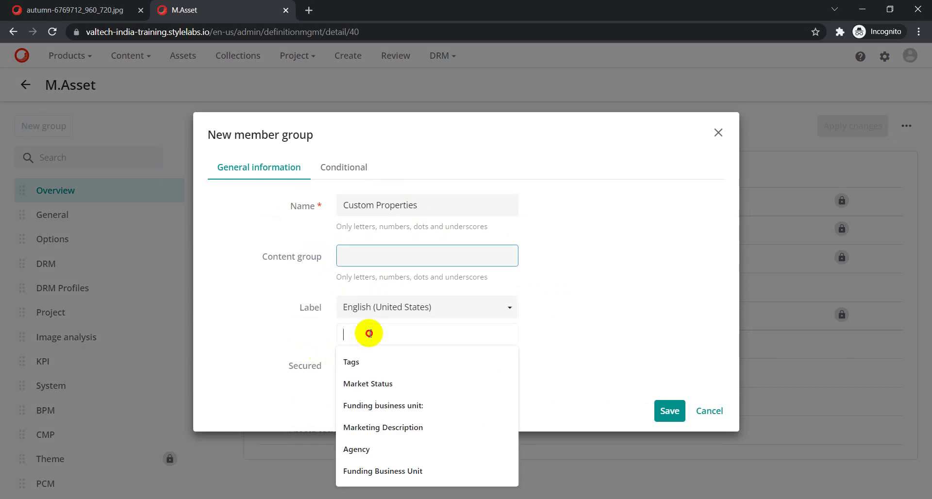
key("ctrl+v")
Change the new group's name to CustomAssetProperties and its English (United States) label to "Custom Asset Properties"
left_click(376, 203)
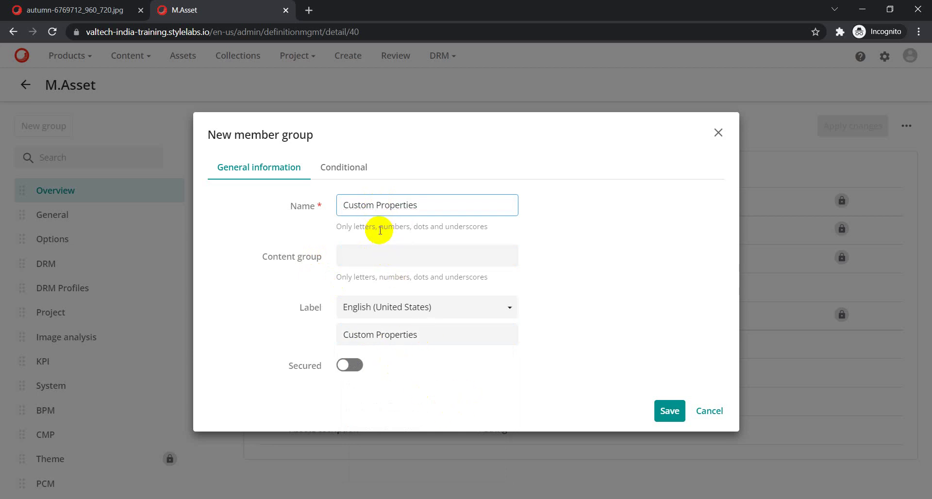
key("ctrl+a")
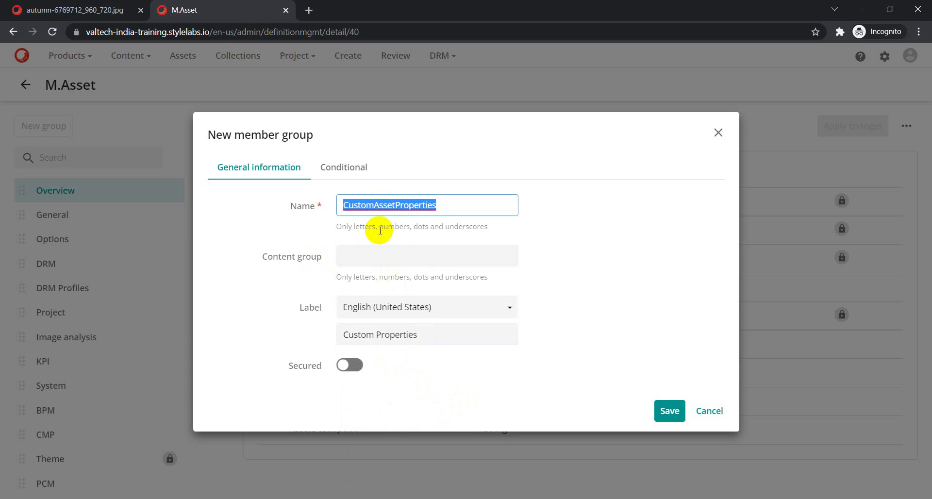
left_click_drag(443, 332, 295, 340)
key("ctrl+v")
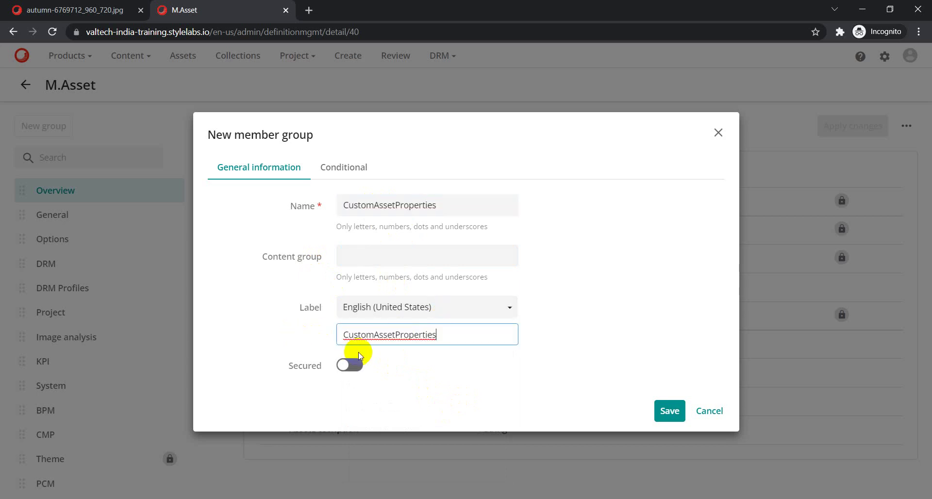
left_click(376, 334)
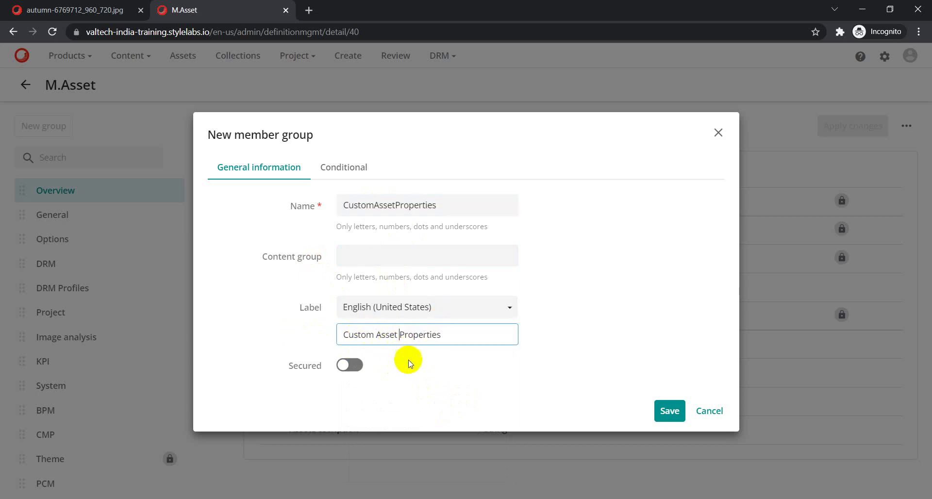
Check the new group's conditional settings, then save the group and apply the changes to the M.Asset definition
left_click(346, 168)
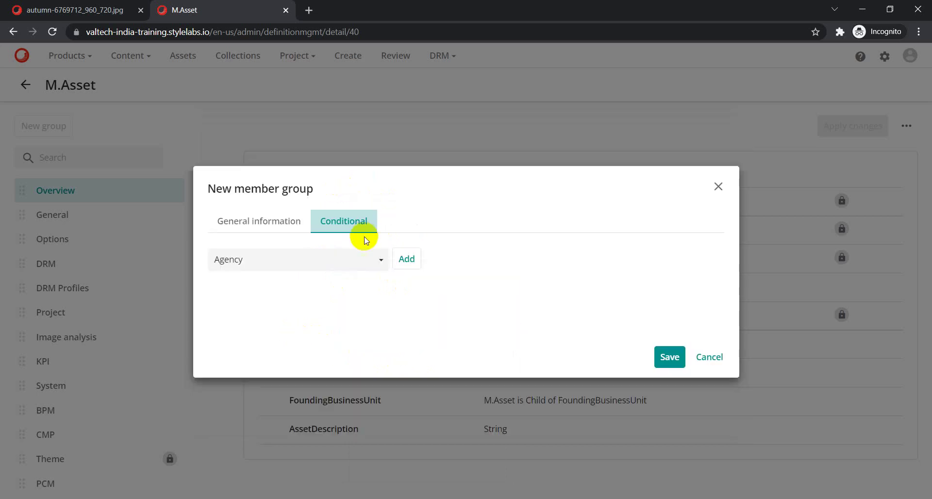
left_click(278, 221)
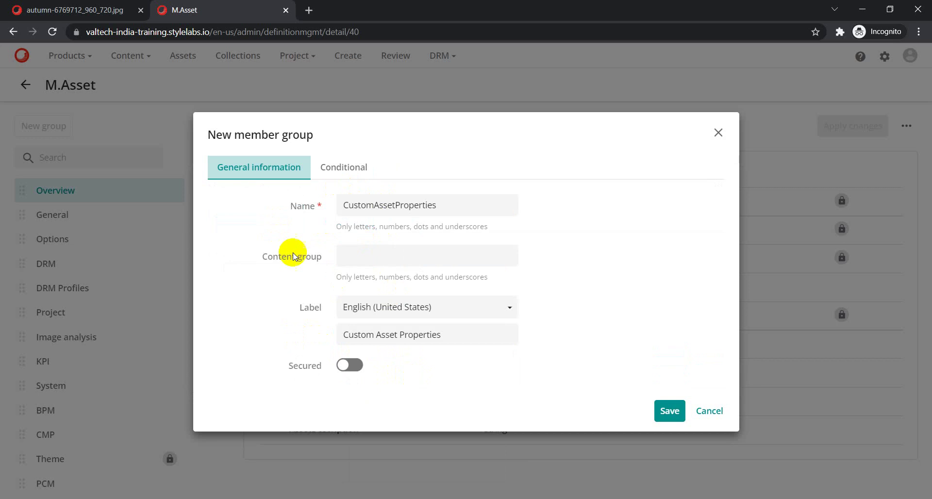
left_click(669, 411)
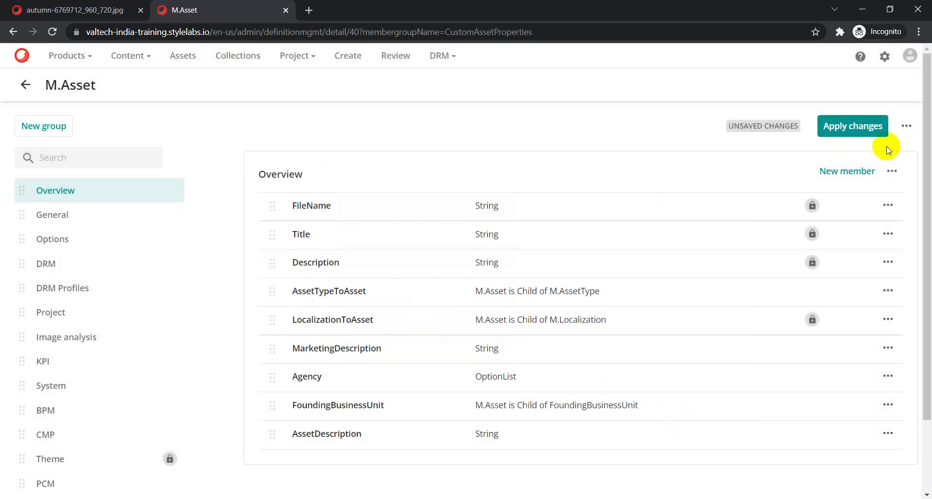
left_click(851, 125)
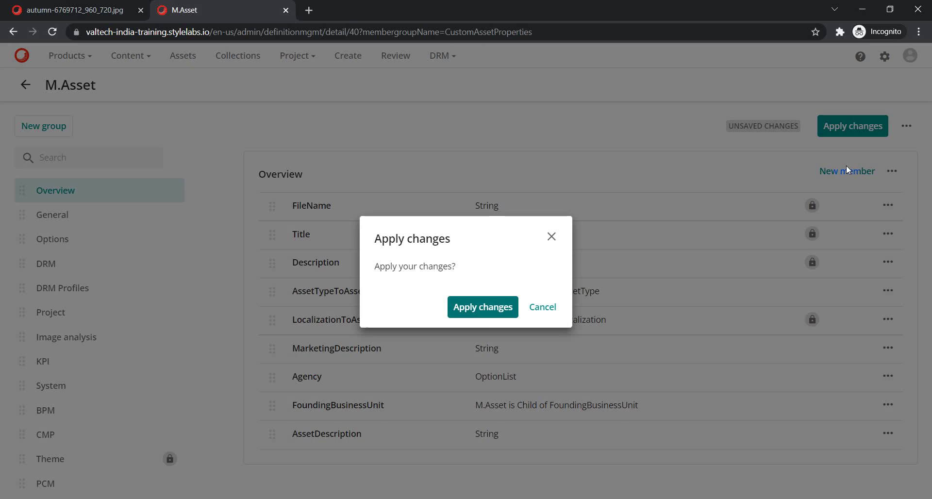
left_click(479, 309)
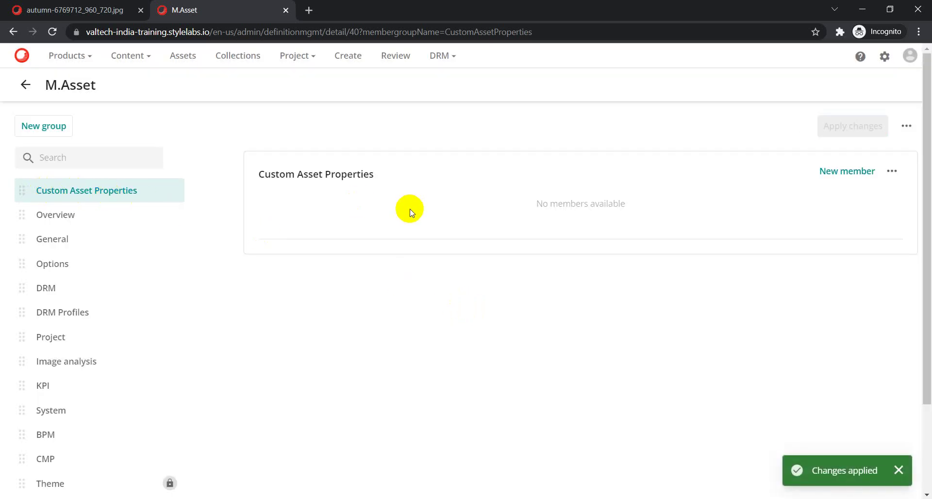
Start a taxonomy member in the Custom Asset Properties group, named AssetSource with the English (United States) label "Asset Source"
left_click(849, 173)
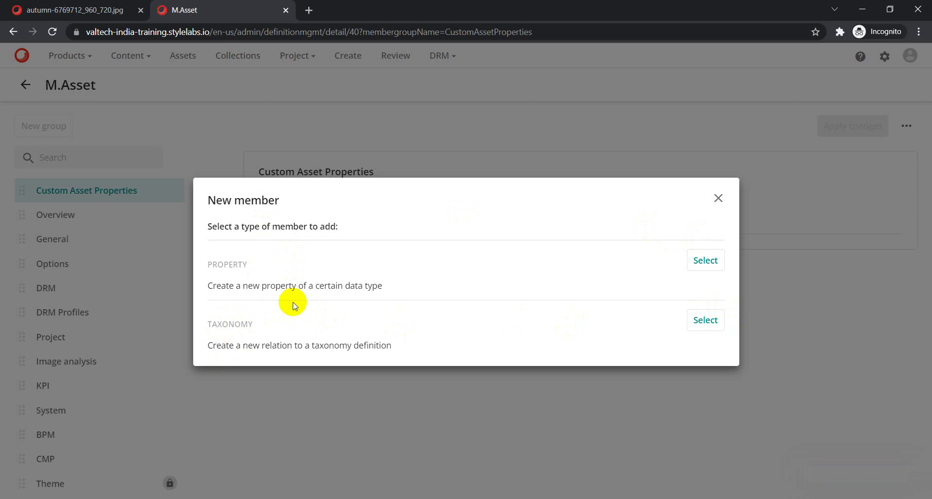
left_click(707, 325)
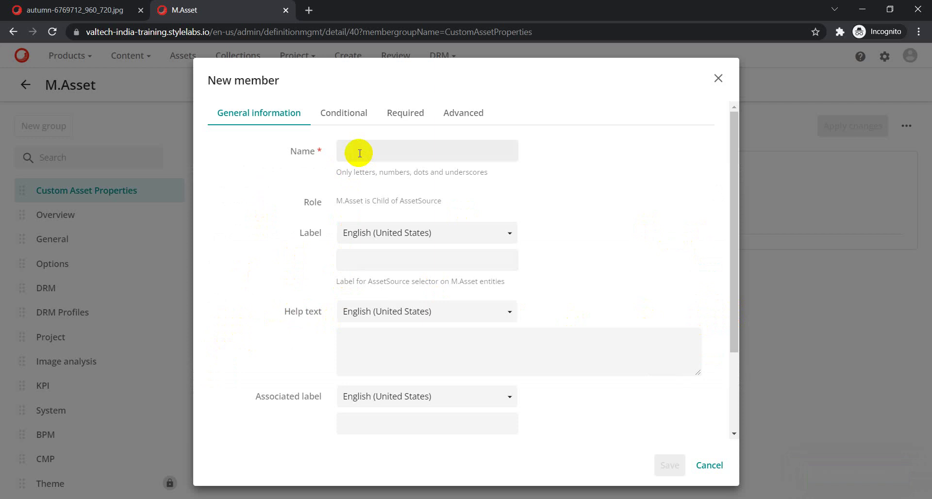
left_click(360, 153)
type("AssetSource")
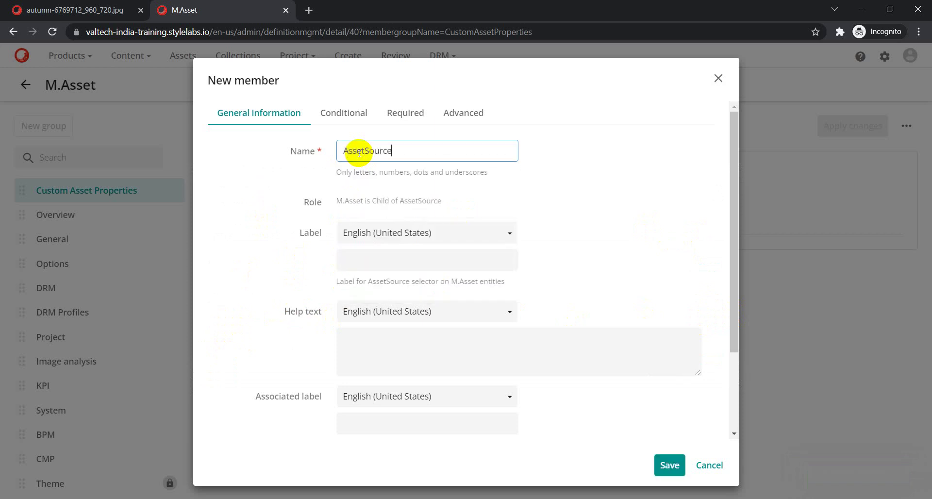
left_click(385, 263)
key("ctrl+v")
left_click(365, 260)
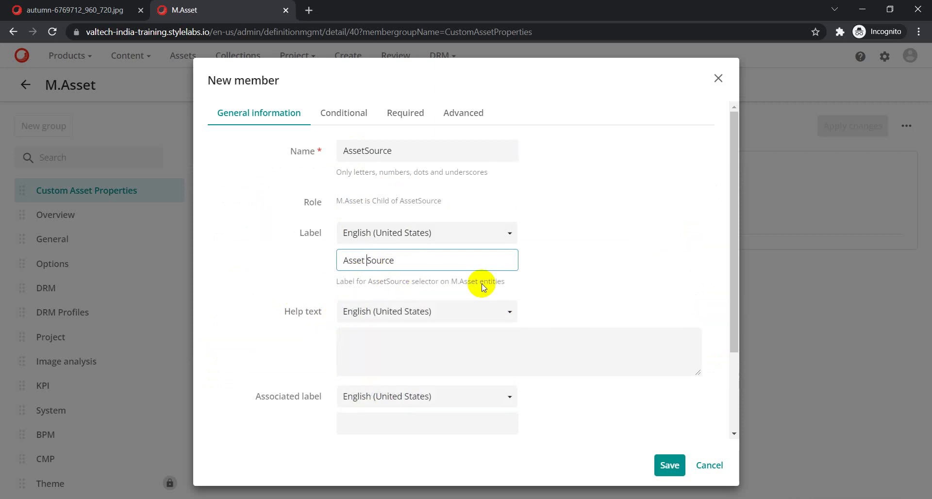
Review the new member's associated definition and its conditional, required and advanced settings
scroll(482, 285, "down", 2)
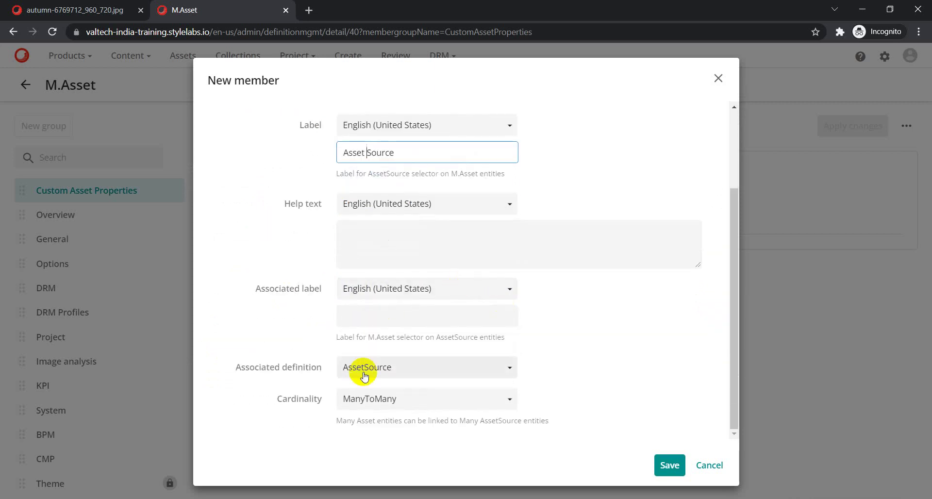
left_click(347, 373)
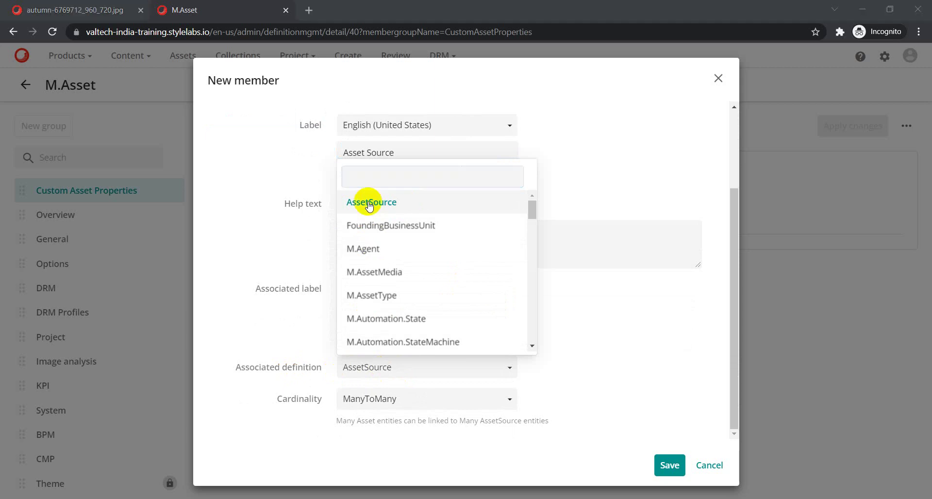
left_click(649, 168)
scroll(469, 240, "up", 3)
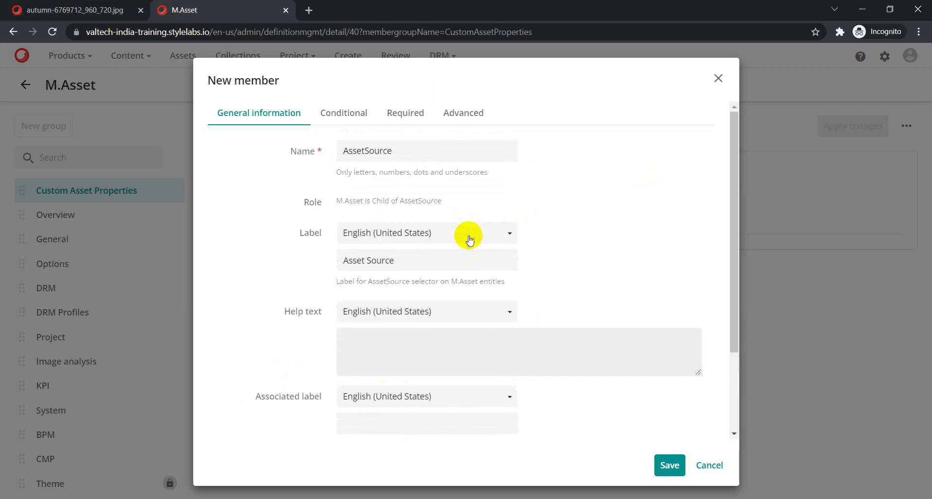
left_click(338, 119)
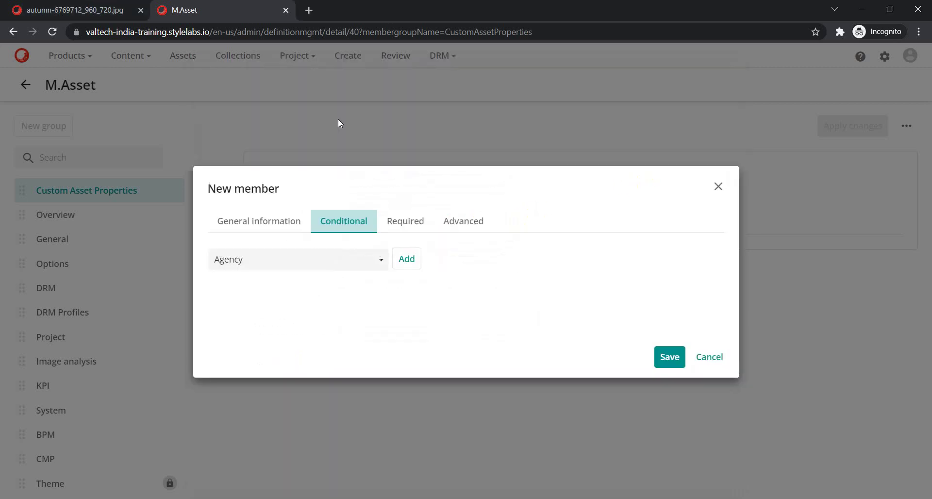
left_click(403, 228)
left_click(462, 221)
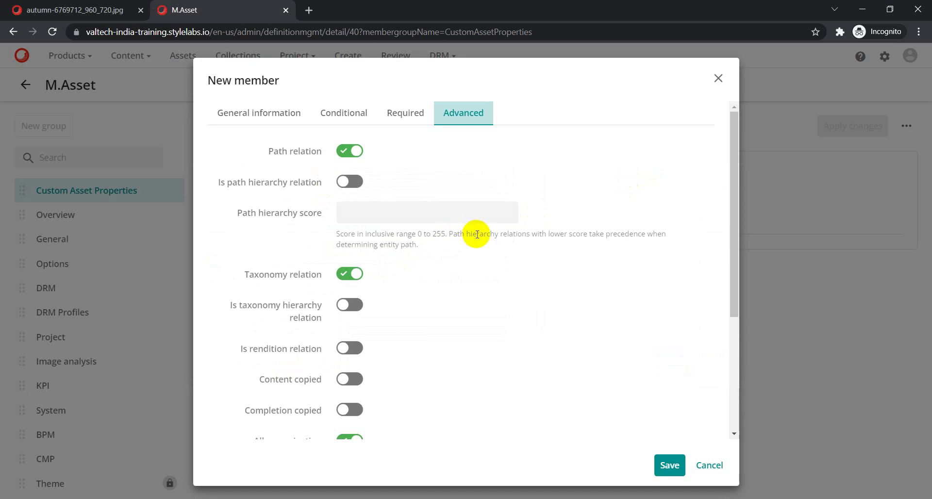
left_click(259, 114)
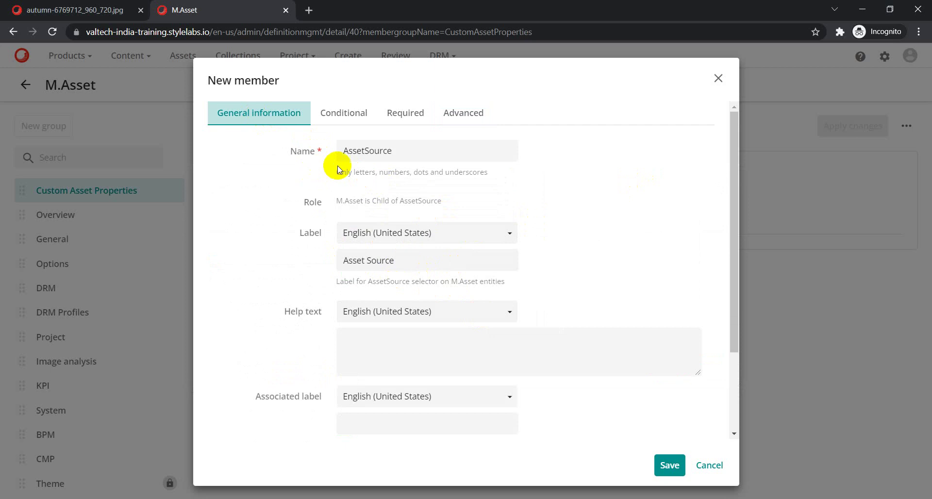
Save the AssetSource taxonomy member and apply the changes to the M.Asset definition
left_click(669, 464)
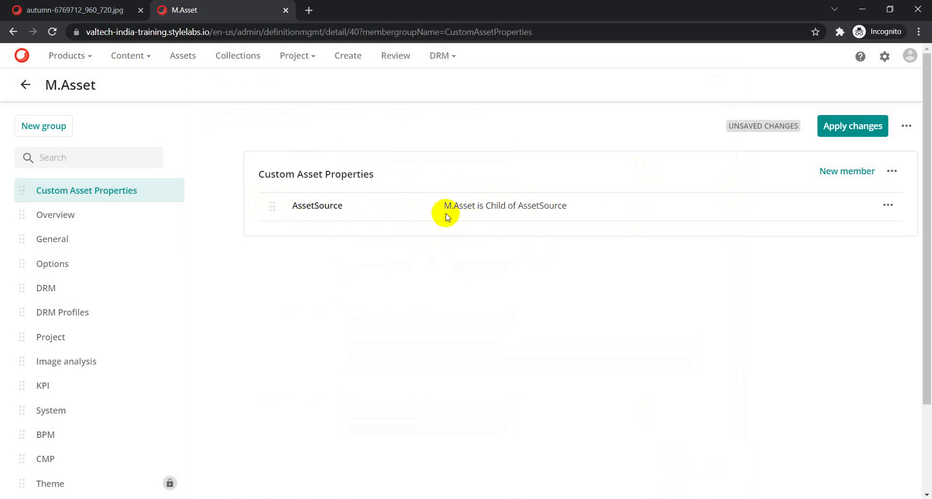
left_click(860, 128)
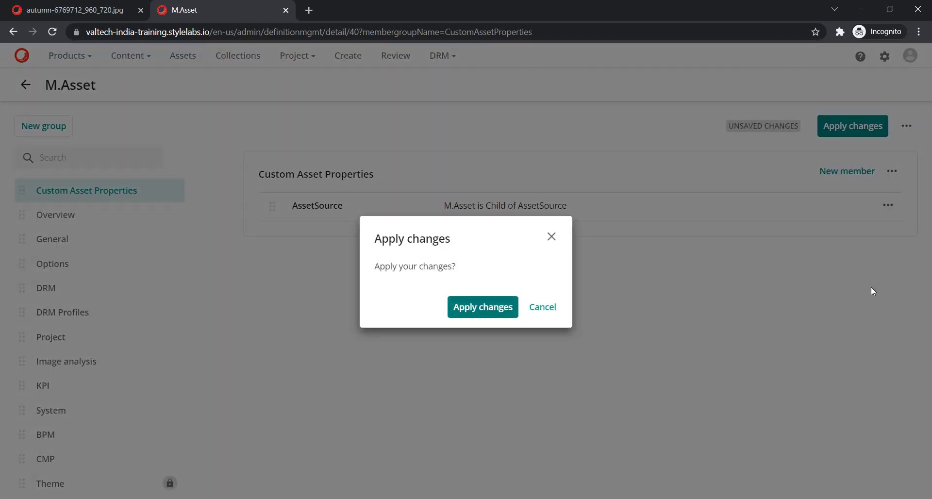
left_click(498, 308)
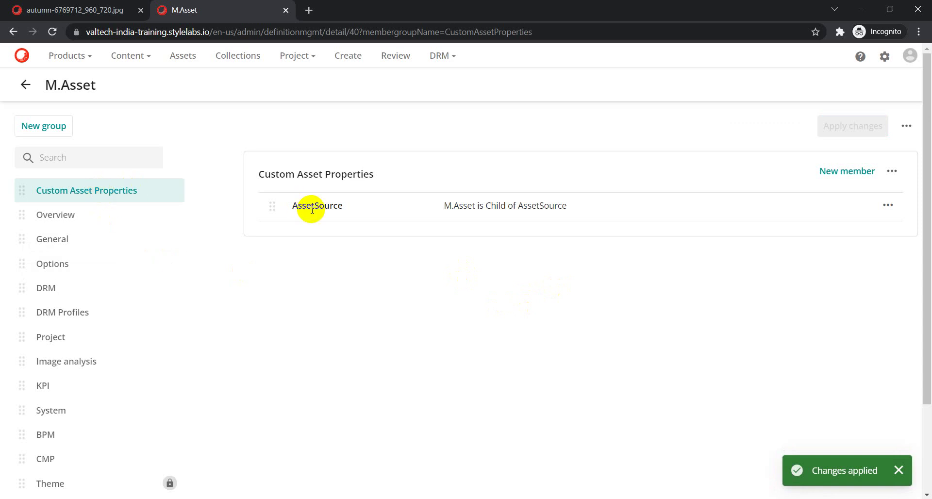
Reload the autumn-6769712_960_720.jpg asset page and examine its Overview fields and detail sections for the new property group
left_click(94, 6)
left_click(155, 32)
key("Return")
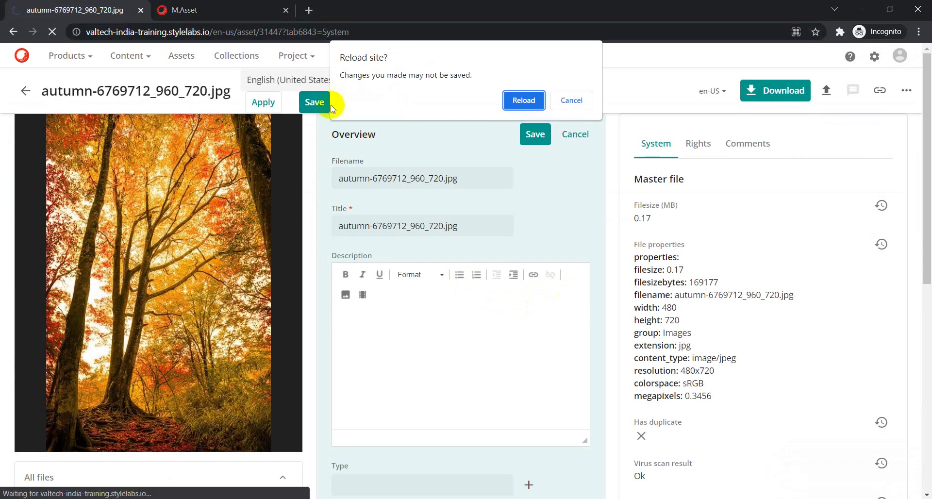
left_click(523, 100)
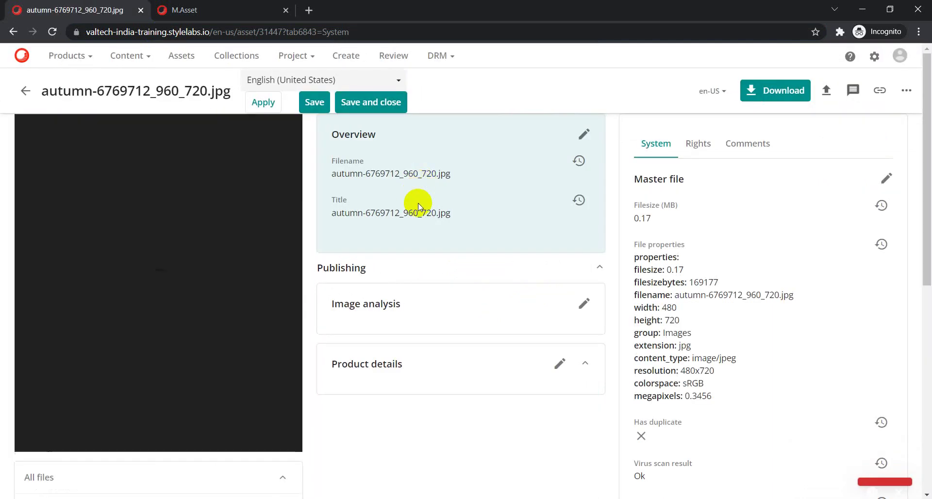
left_click(583, 135)
scroll(442, 341, "down", 6)
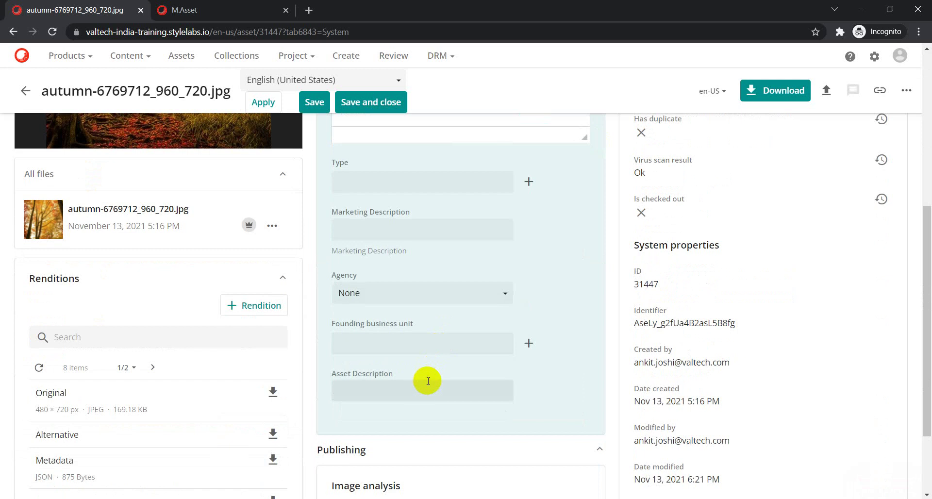
scroll(422, 387, "up", 6)
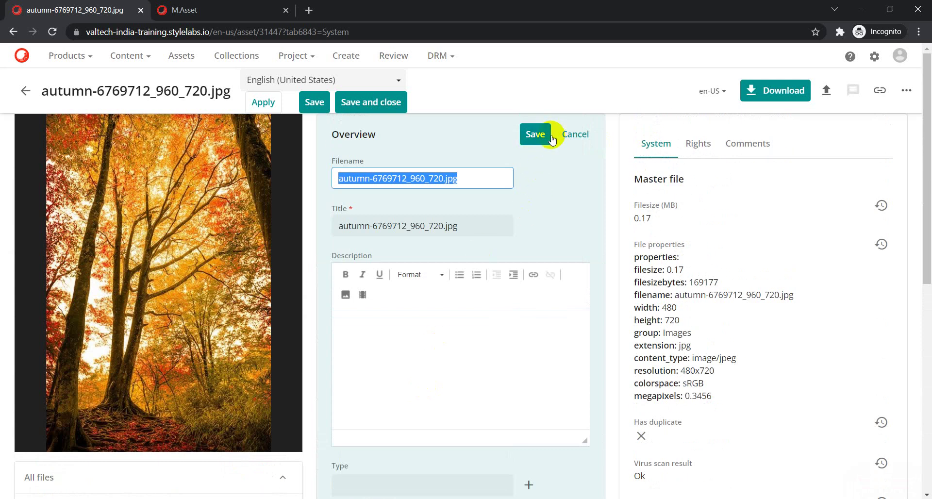
left_click(574, 134)
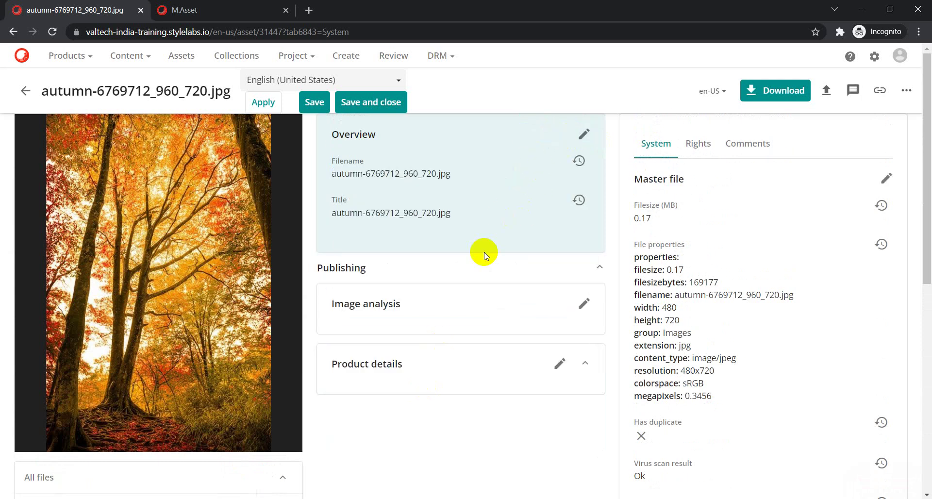
scroll(484, 253, "down", 2)
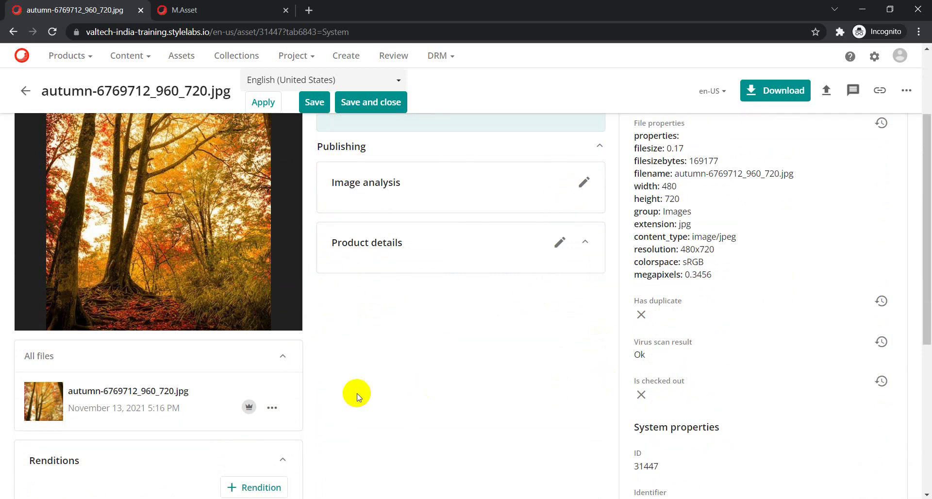
Leave the M.Asset definition and open the Pages management area from the administration overview
left_click(199, 10)
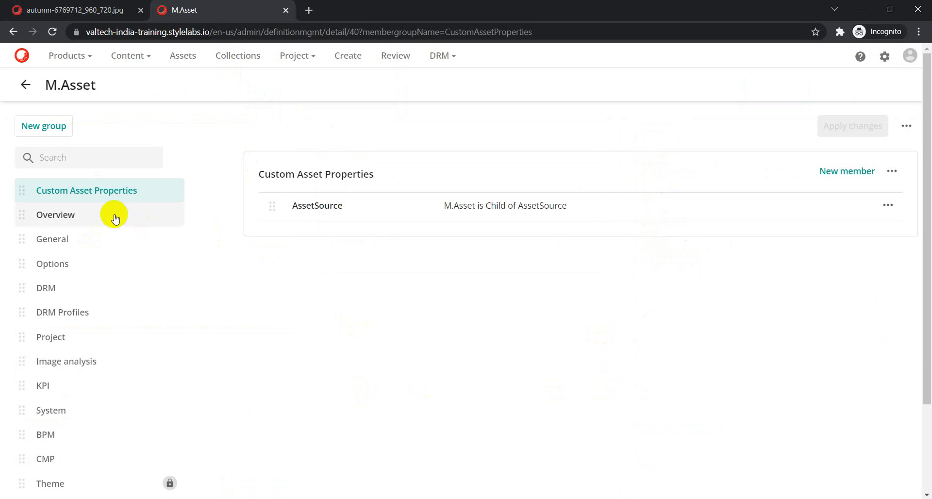
left_click(885, 57)
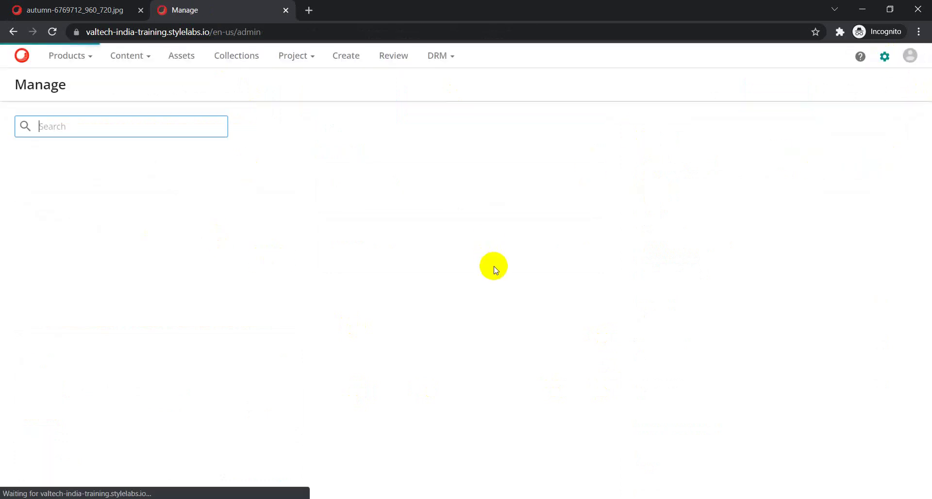
left_click(109, 7)
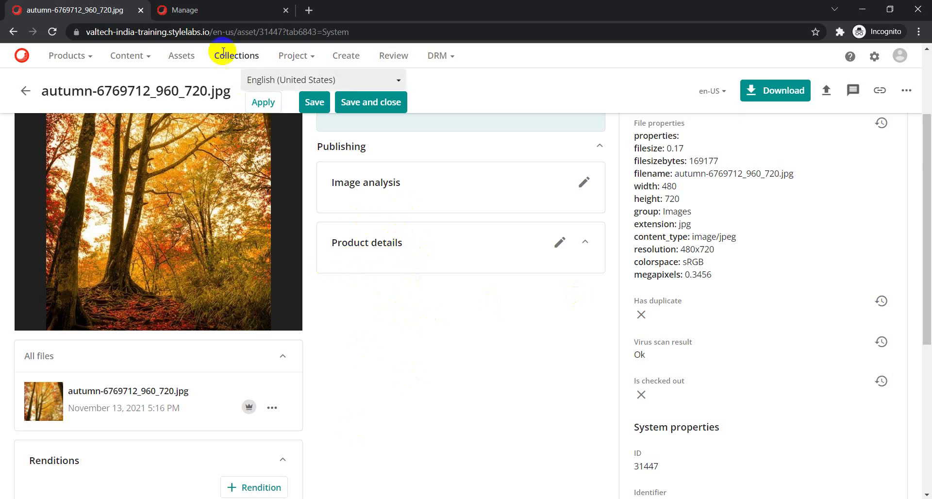
left_click(191, 9)
scroll(316, 384, "down", 2)
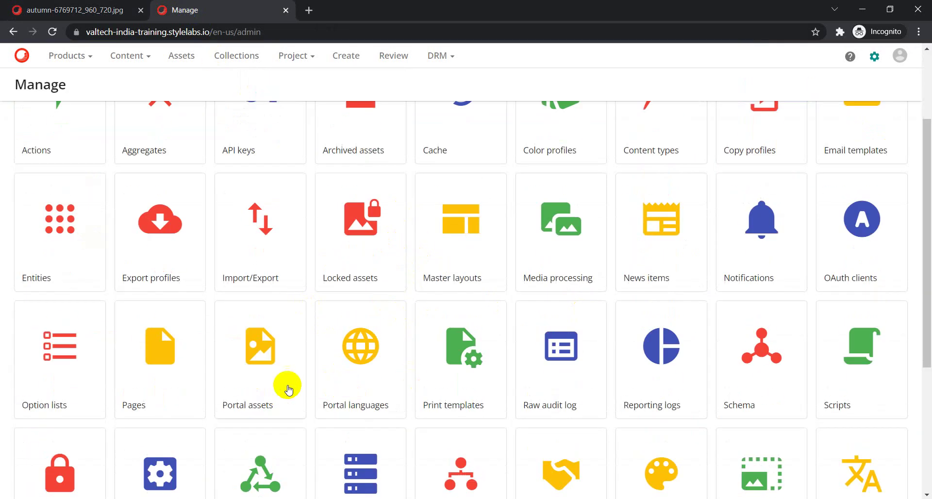
left_click(171, 359)
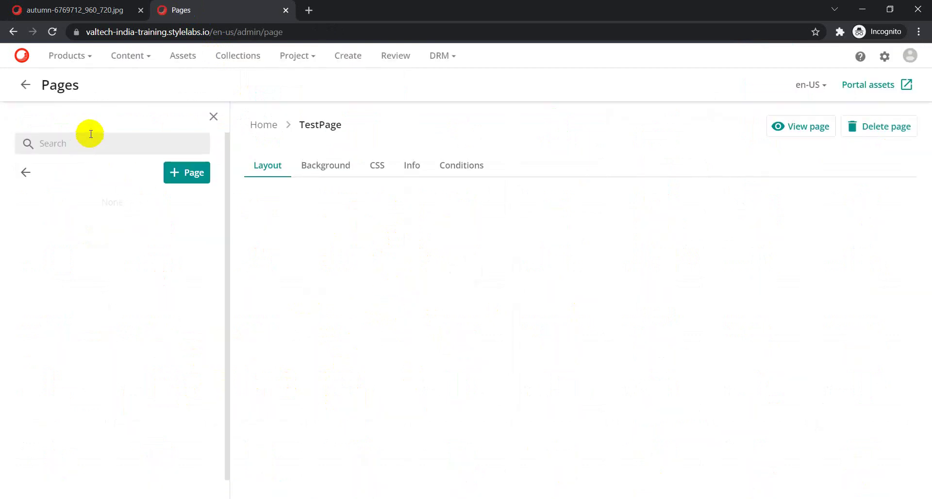
Search the pages for "asset detail" and open the Asset details page
left_click(88, 146)
type("asset")
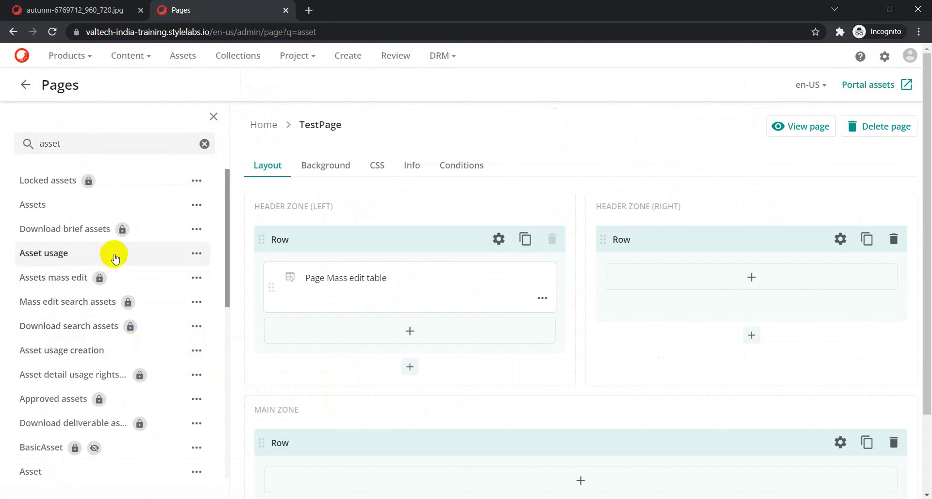
scroll(115, 258, "down", 4)
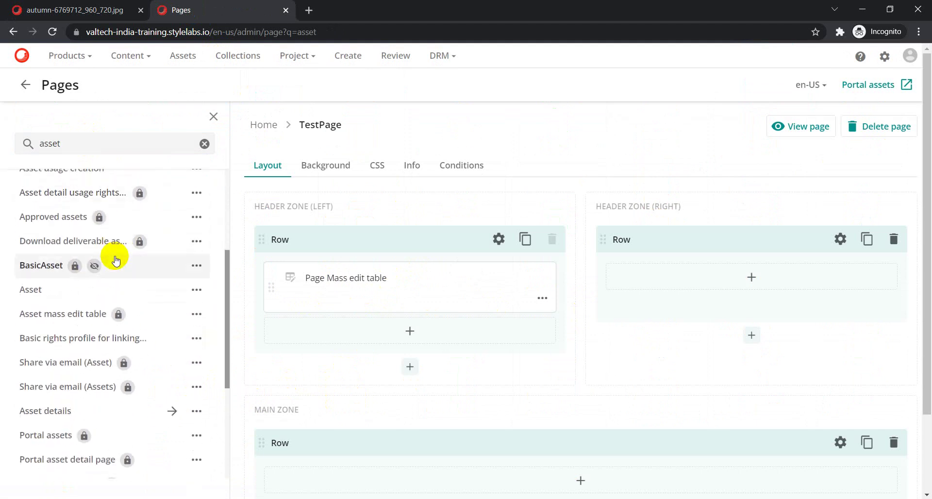
scroll(116, 261, "down", 5)
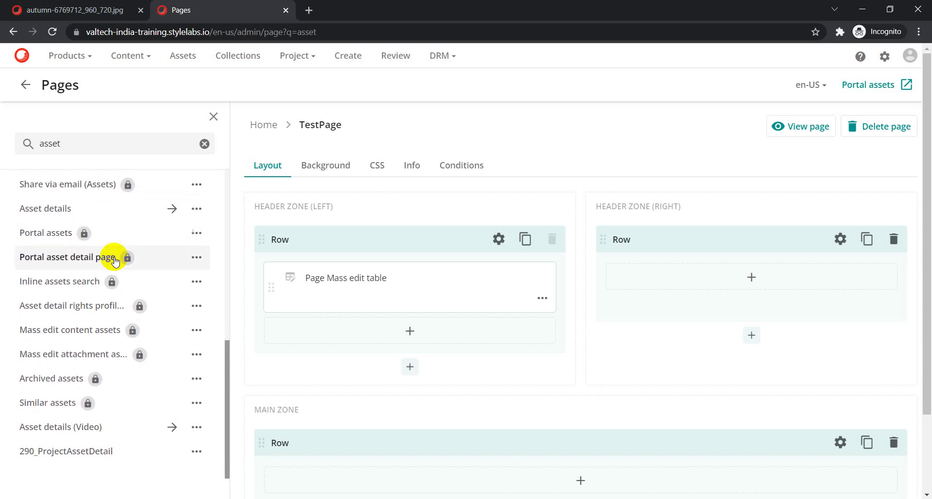
scroll(115, 259, "up", 10)
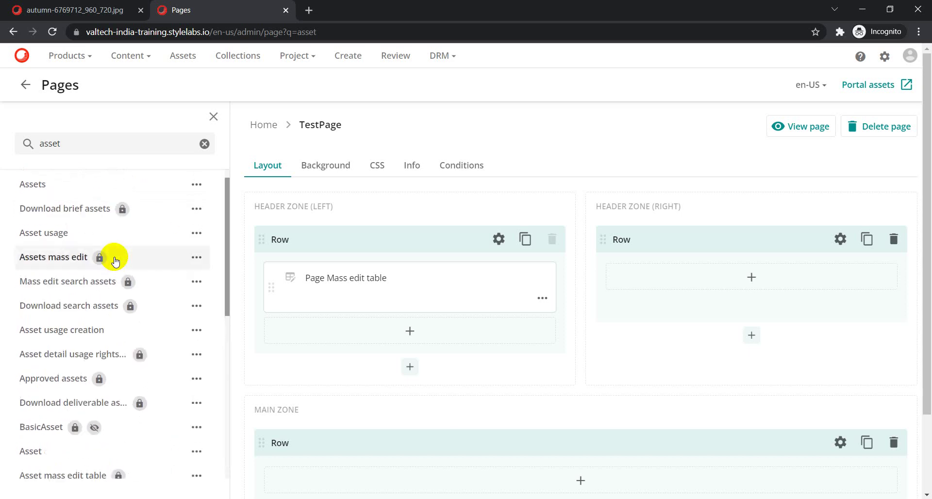
left_click(72, 149)
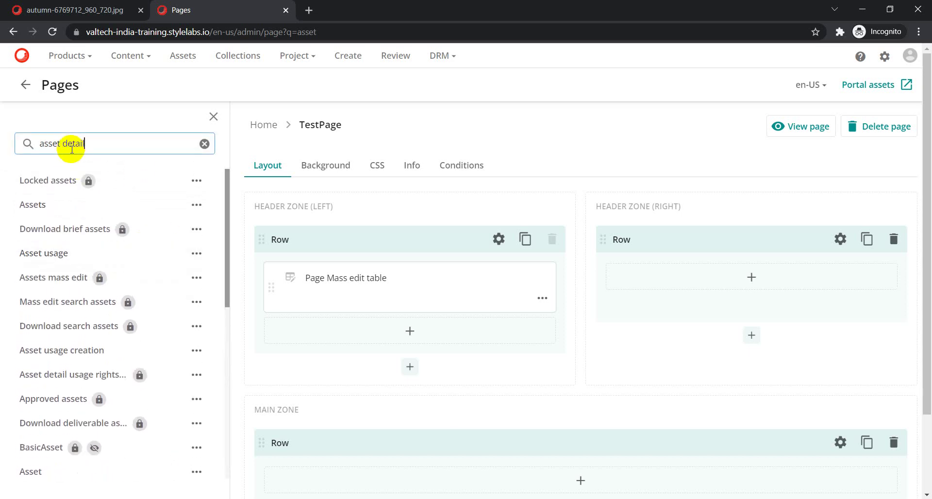
key("Return")
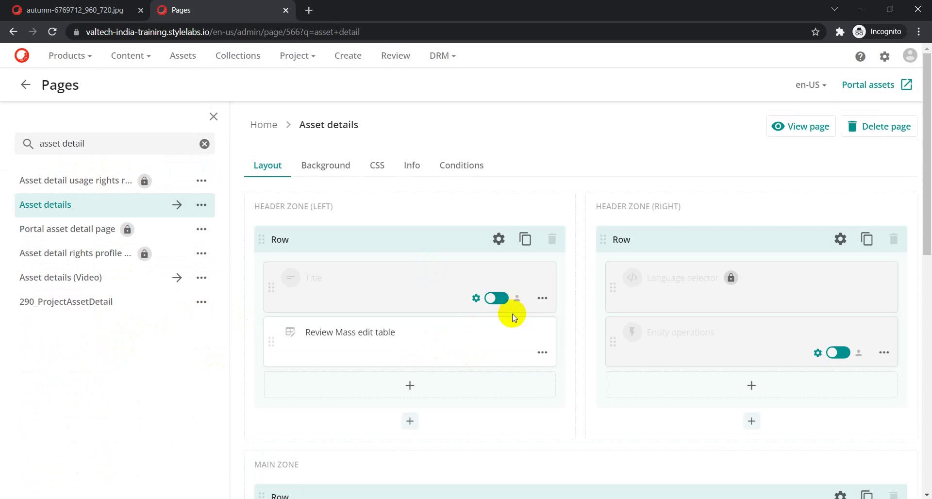
Open the Details component in column 2 of the Asset details page's main zone for editing
scroll(512, 312, "down", 4)
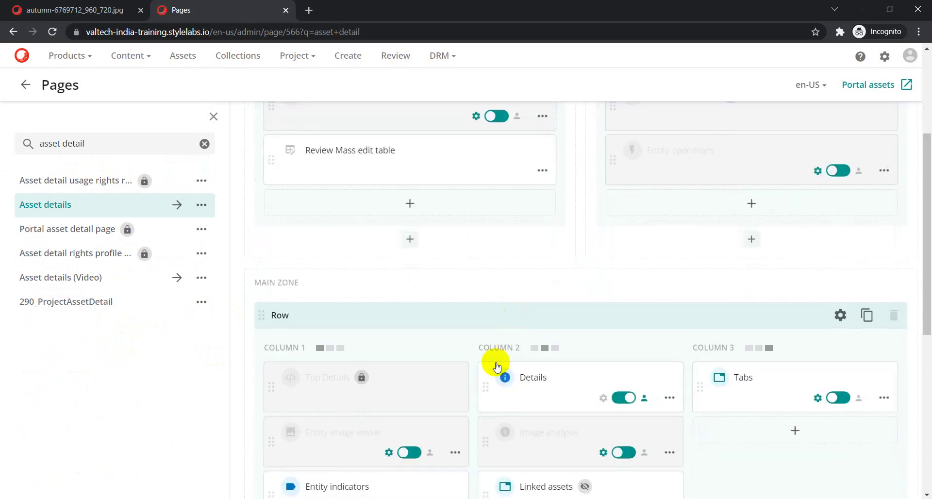
left_click(670, 398)
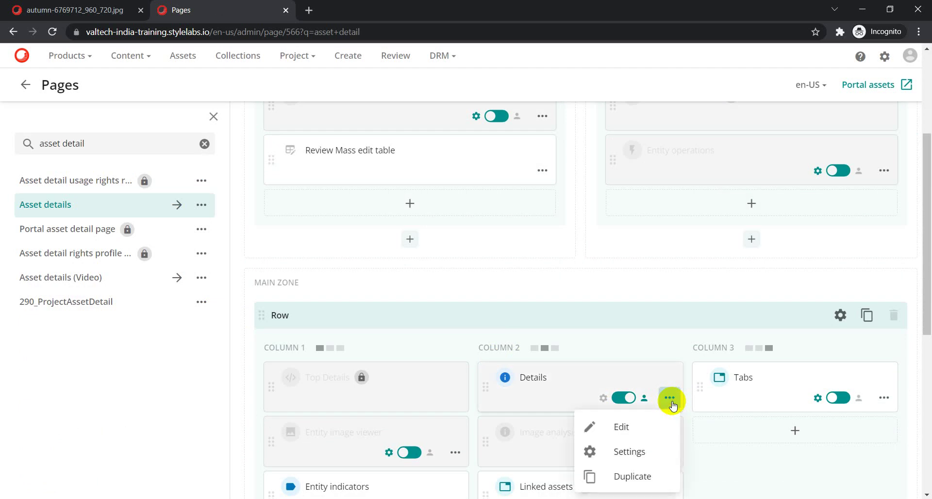
left_click(633, 427)
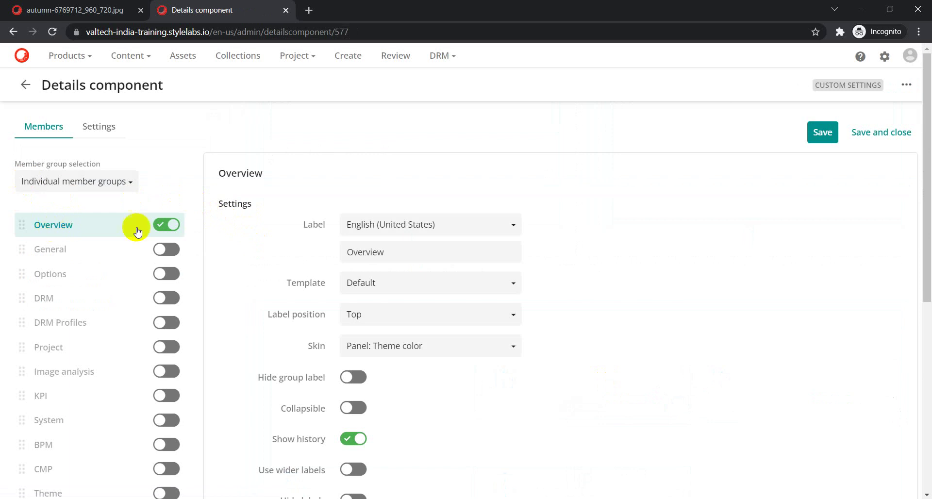
Compare the component's member groups with the asset page, and enable the Custom Asset Properties group
left_click(68, 10)
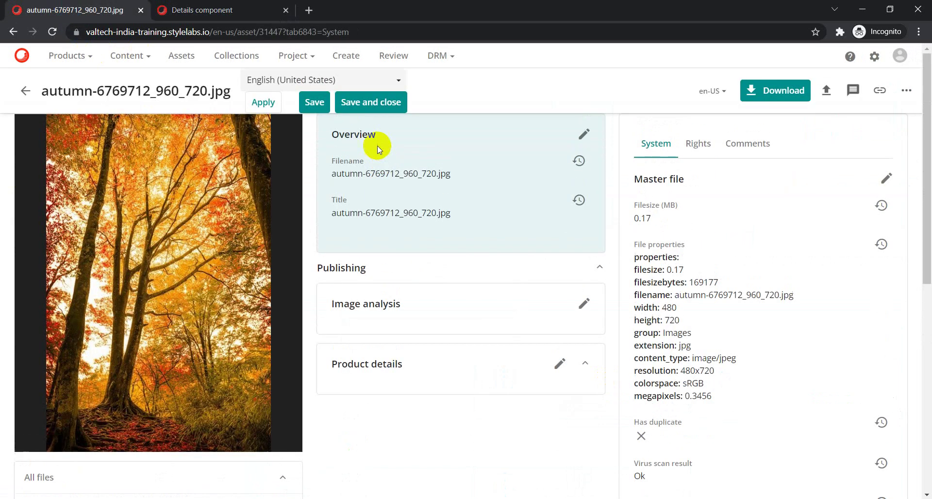
left_click(194, 10)
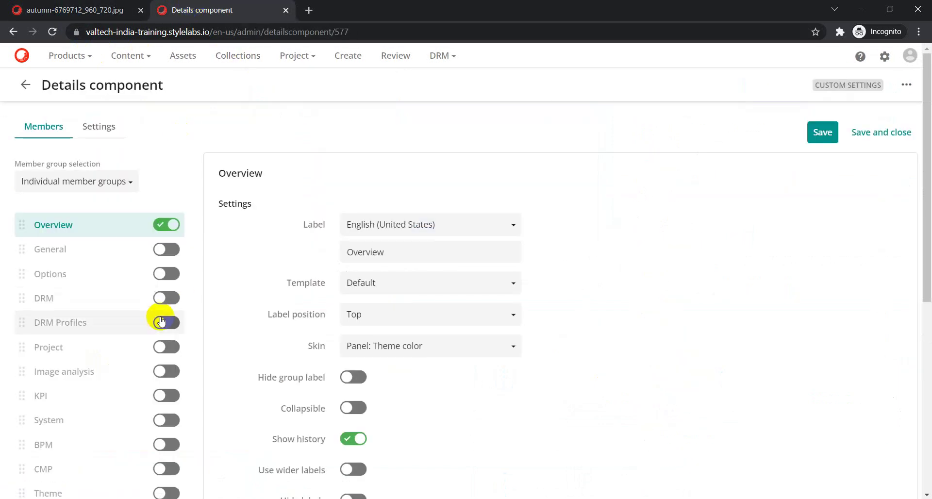
scroll(100, 316, "down", 4)
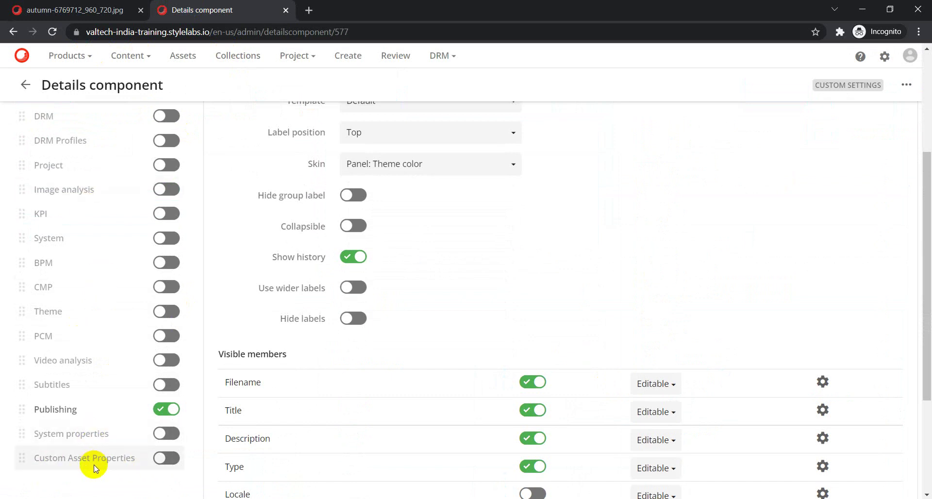
left_click(166, 467)
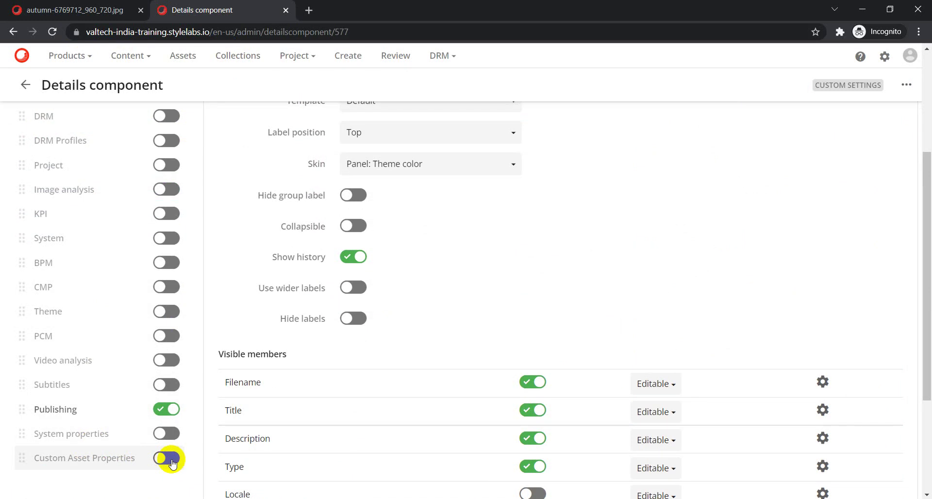
left_click(172, 463)
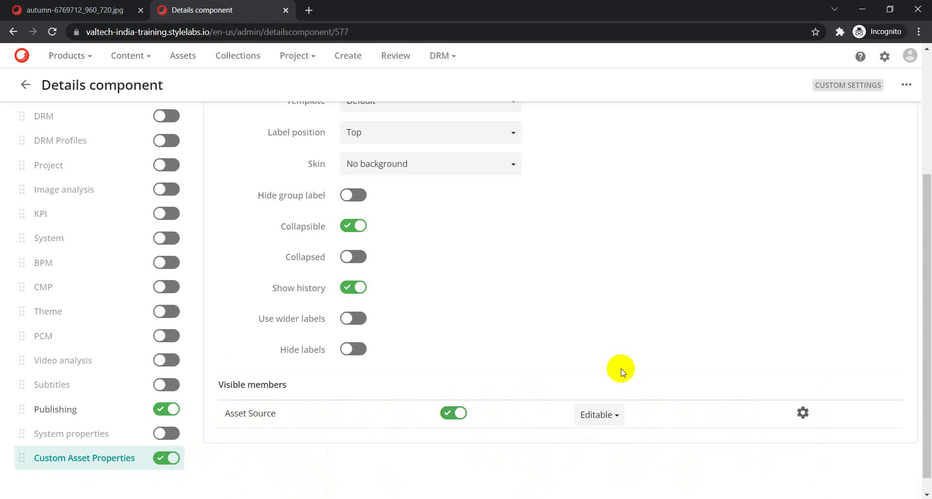
Review the Custom Asset Properties group's display settings and visible members, then save and close the Details component
scroll(617, 359, "up", 4)
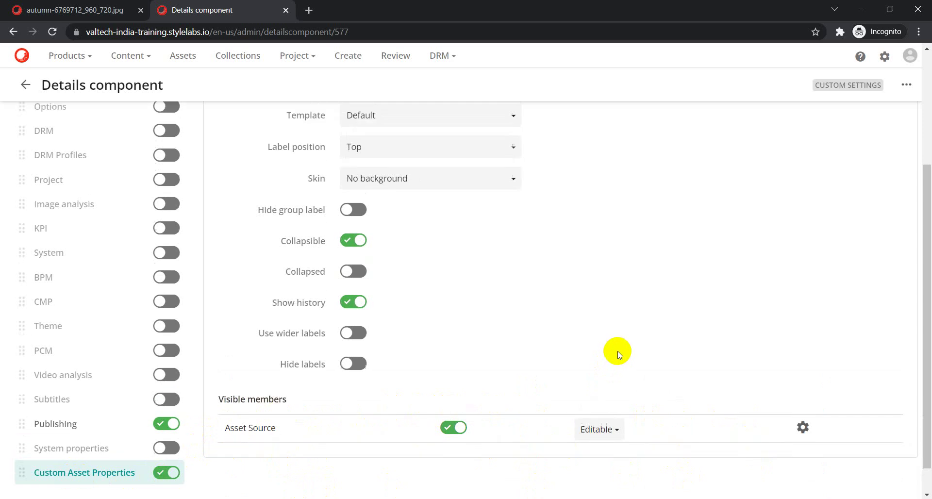
scroll(421, 453, "down", 4)
scroll(421, 453, "up", 4)
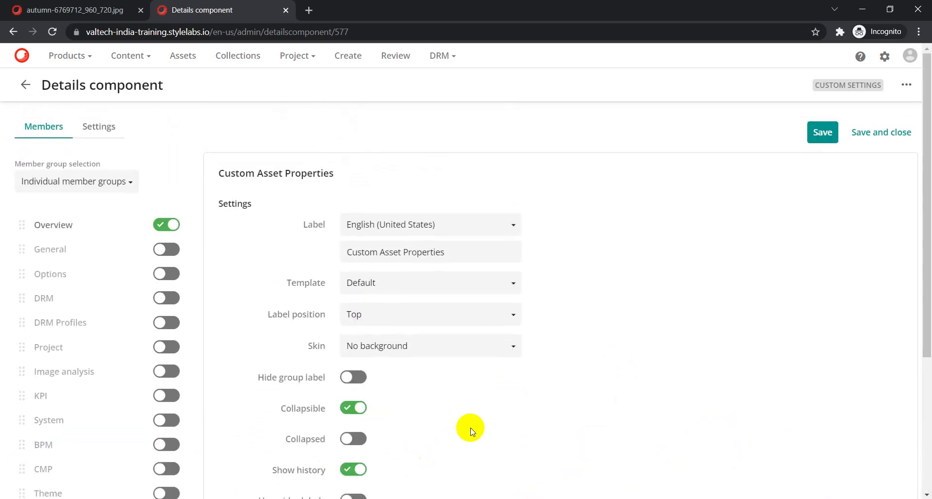
left_click(865, 156)
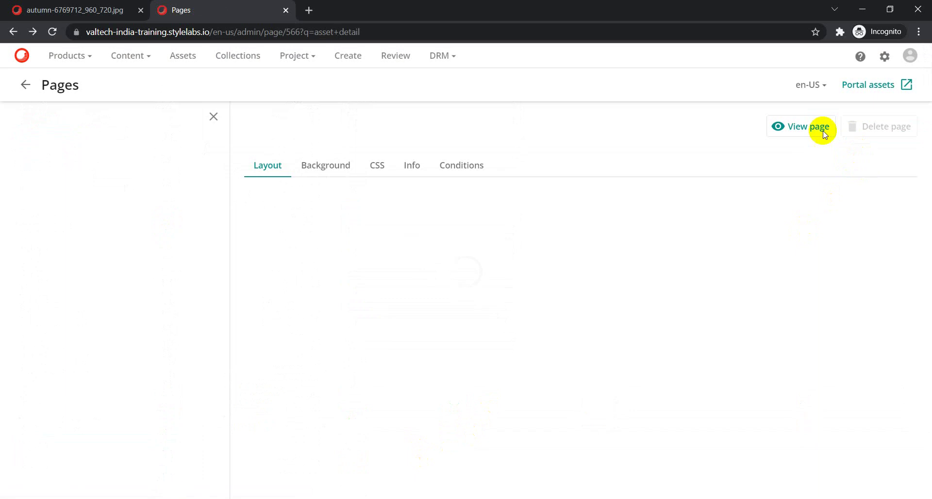
On the refreshed autumn image's asset page, edit Custom Asset Properties and select APAC as the Asset Source
left_click(87, 11)
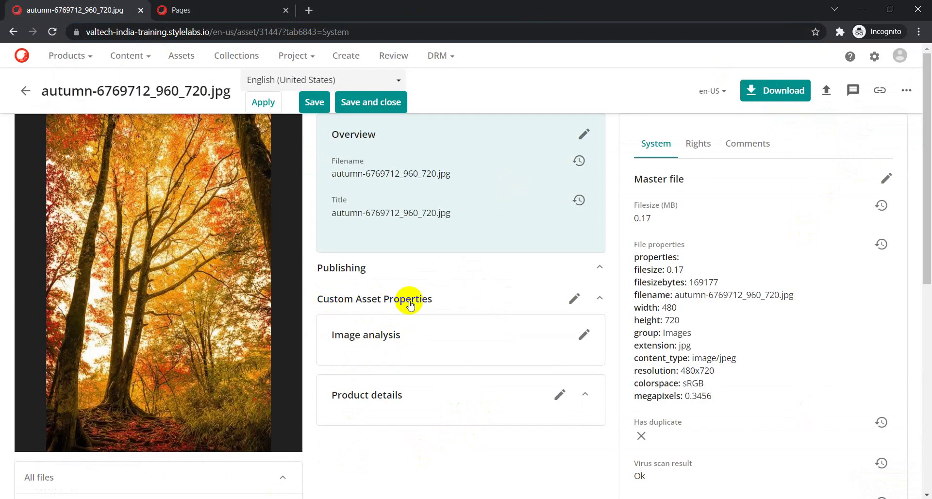
left_click(573, 299)
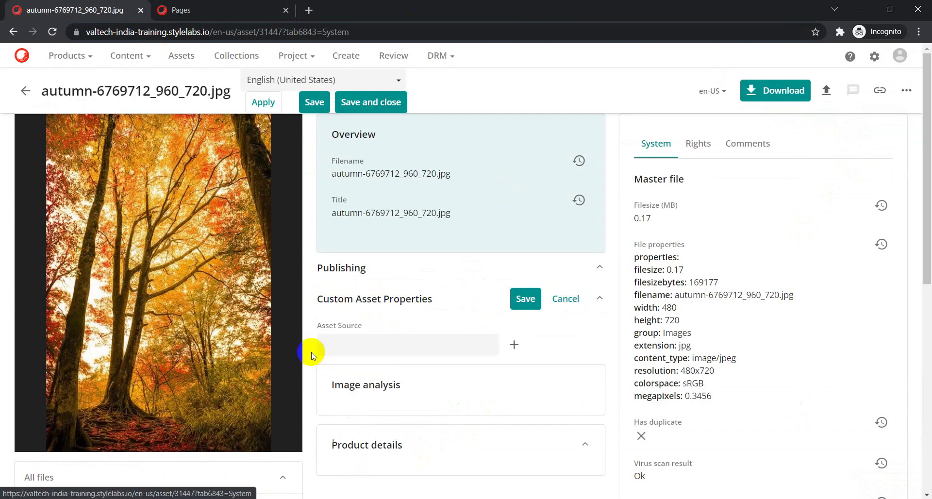
left_click(514, 346)
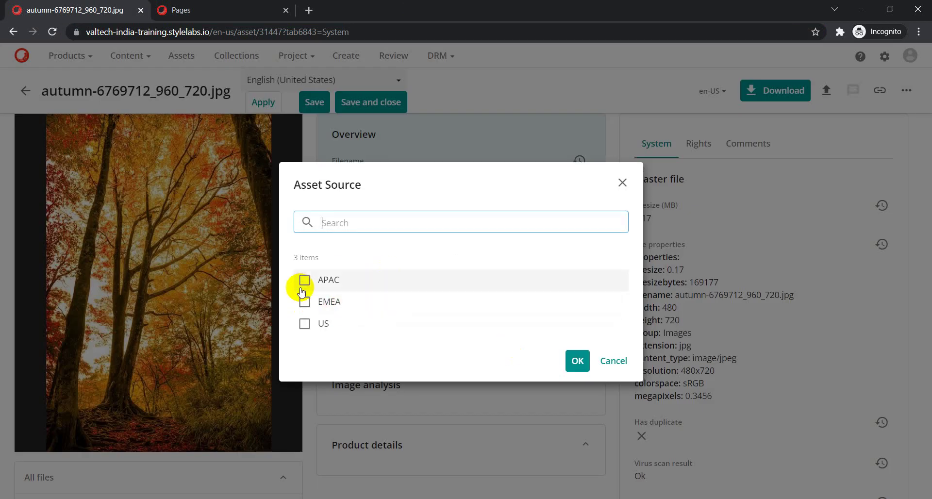
left_click(304, 280)
left_click(575, 360)
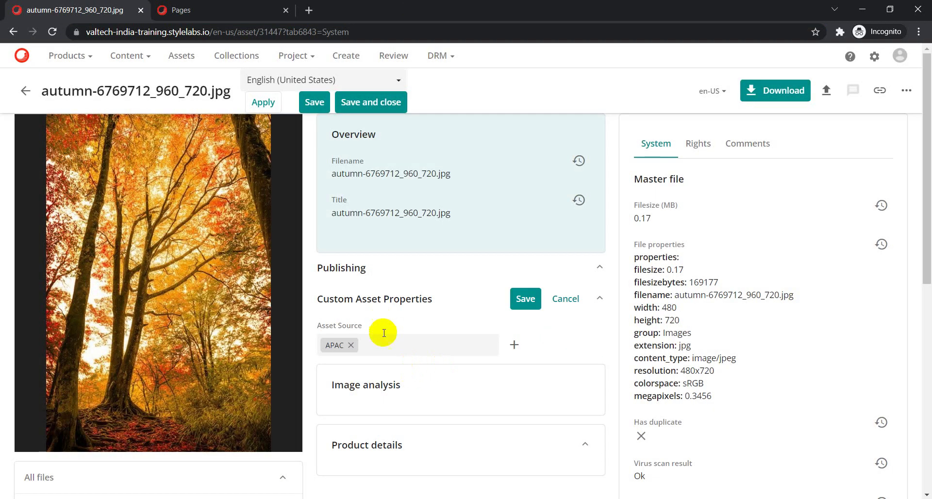